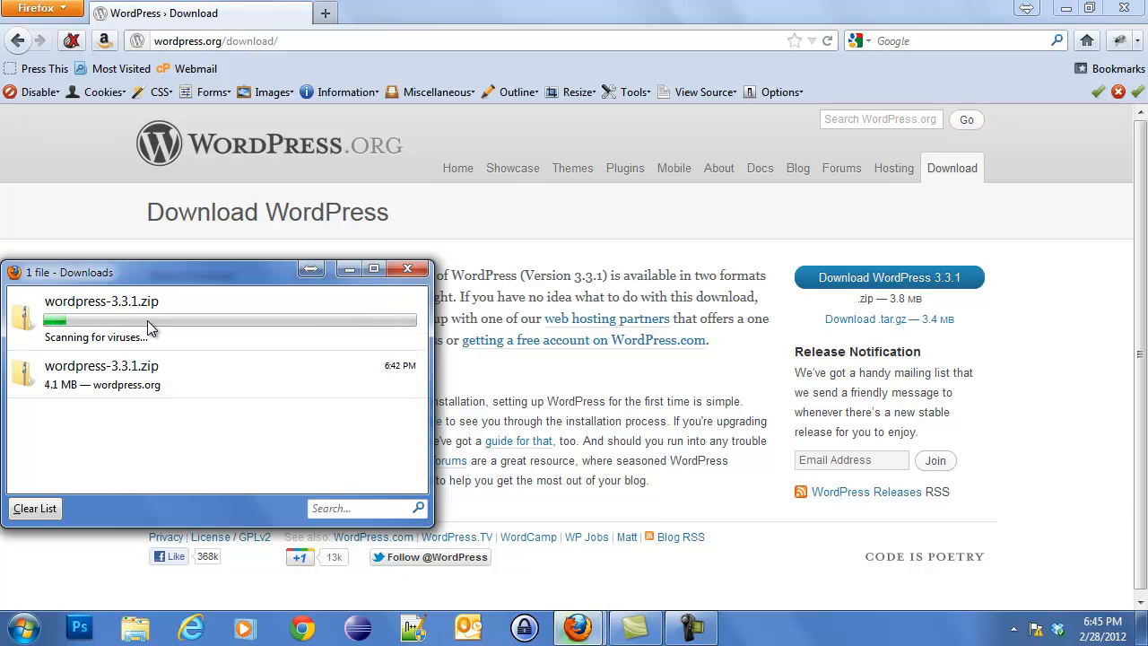
Open the downloaded wordpress-3.3.1.zip archive from the Firefox Downloads window.
right_click(148, 325)
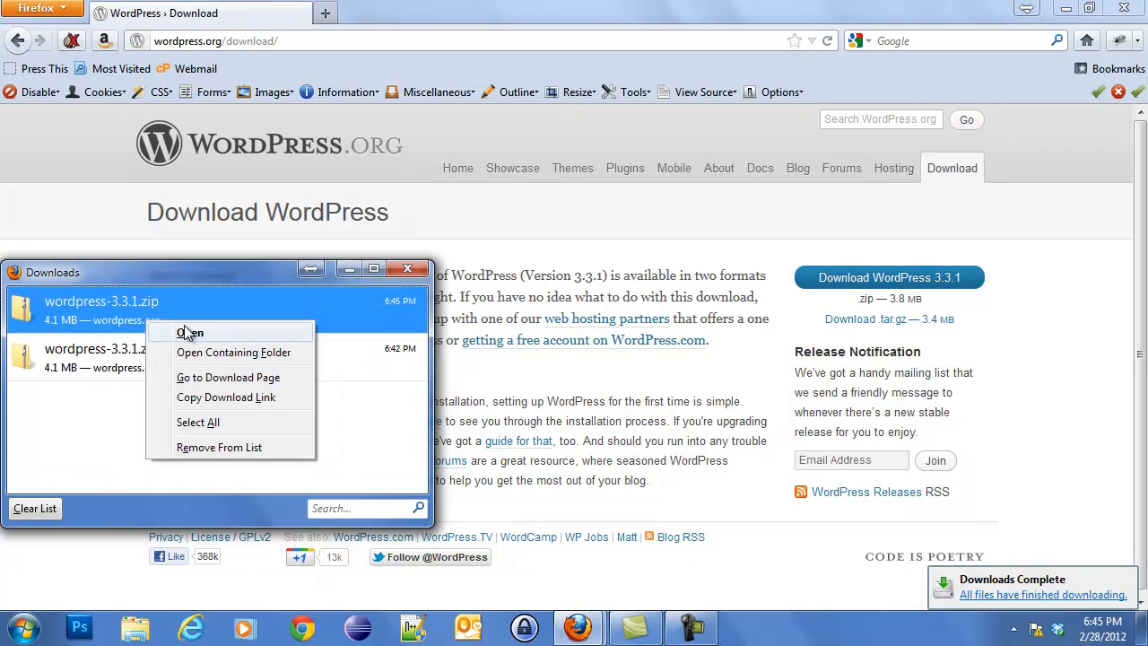
click(212, 331)
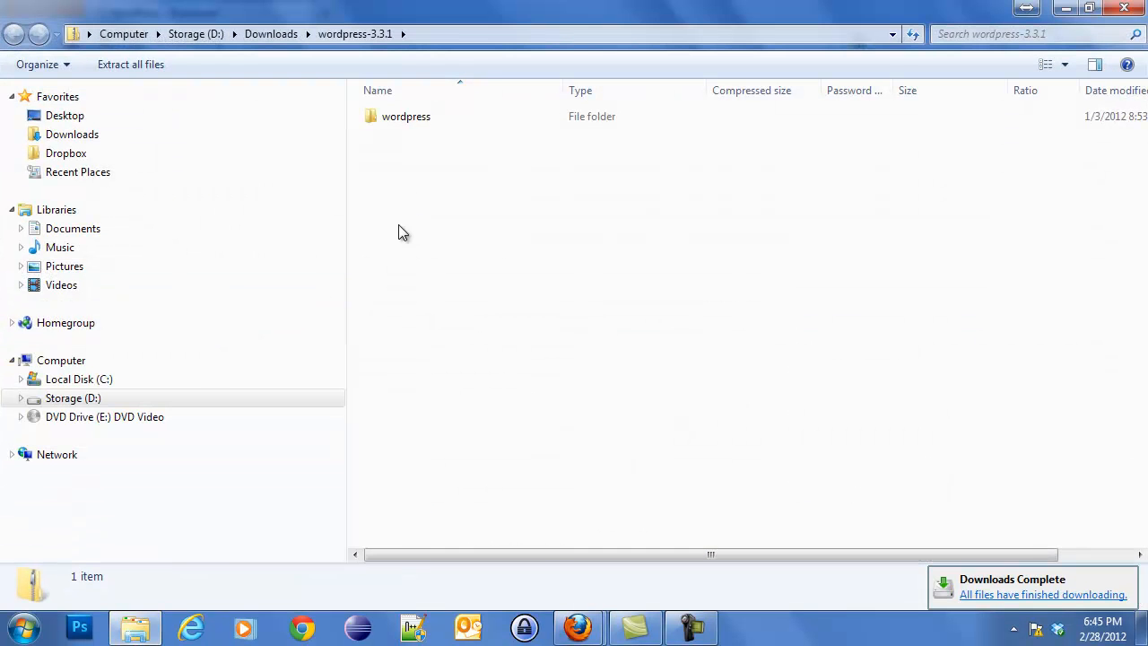
Copy the wordpress folder out of the zip into the Downloads folder.
right_click(417, 118)
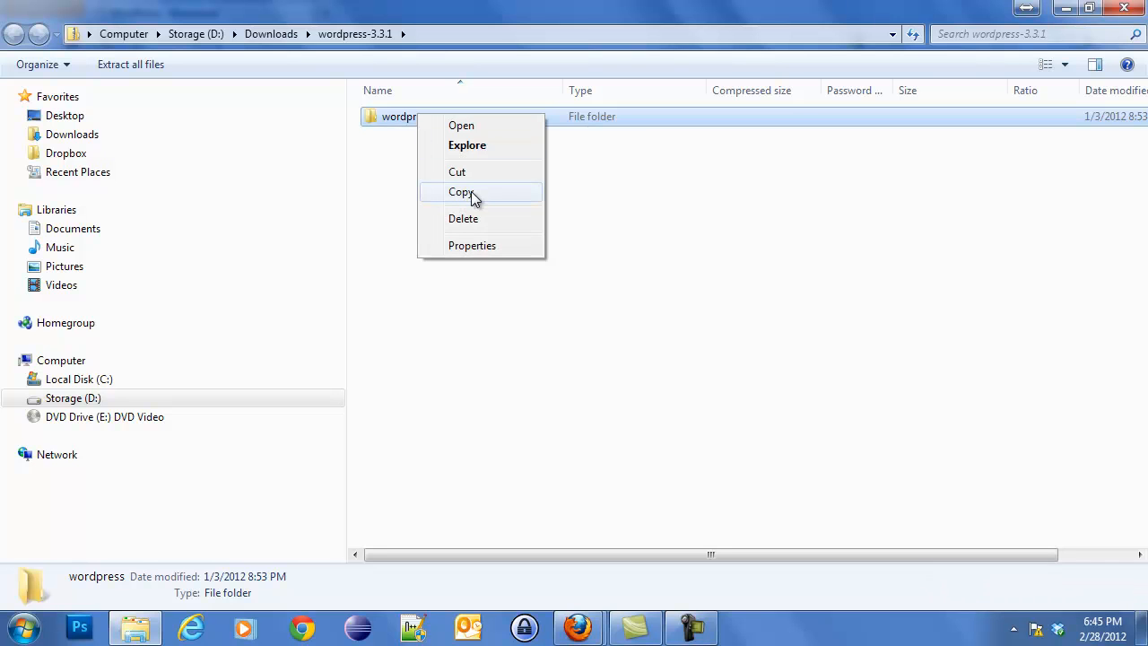
click(473, 194)
click(94, 139)
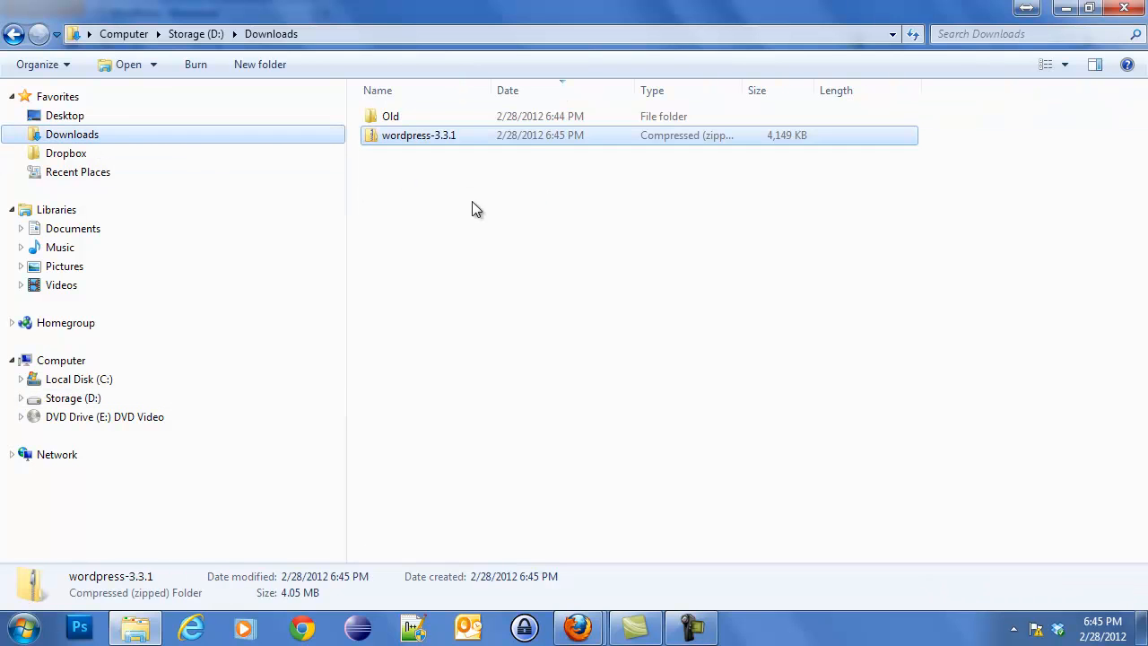
right_click(492, 207)
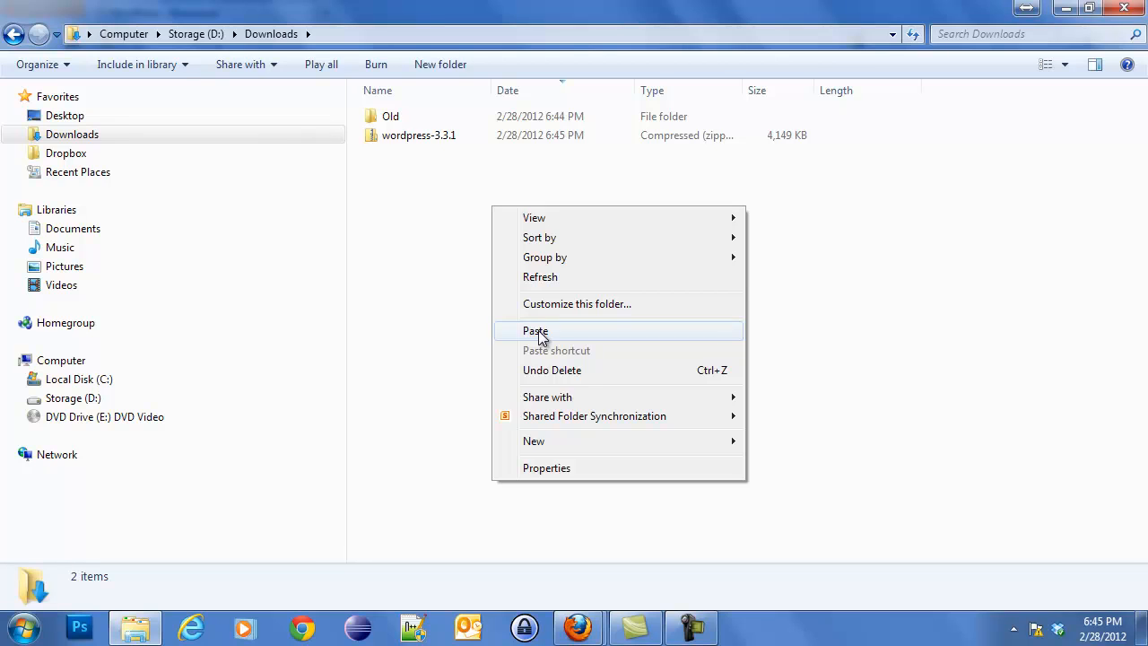
click(537, 331)
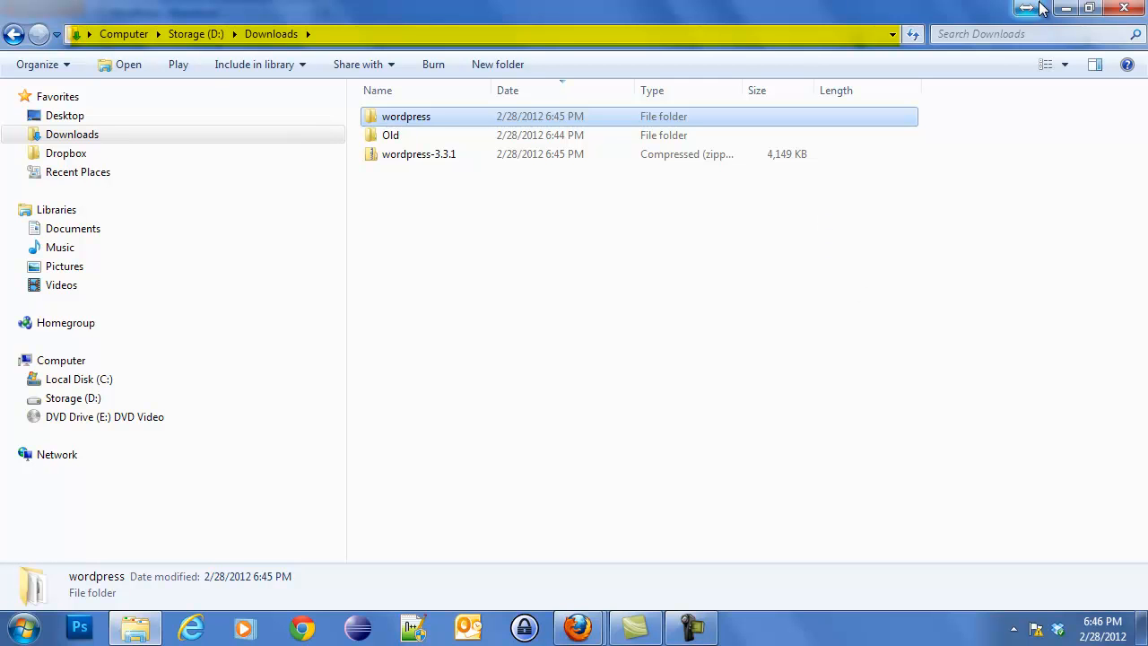
Open the extracted folder and copy its path D:\Downloads\wordpress.
double_click(413, 122)
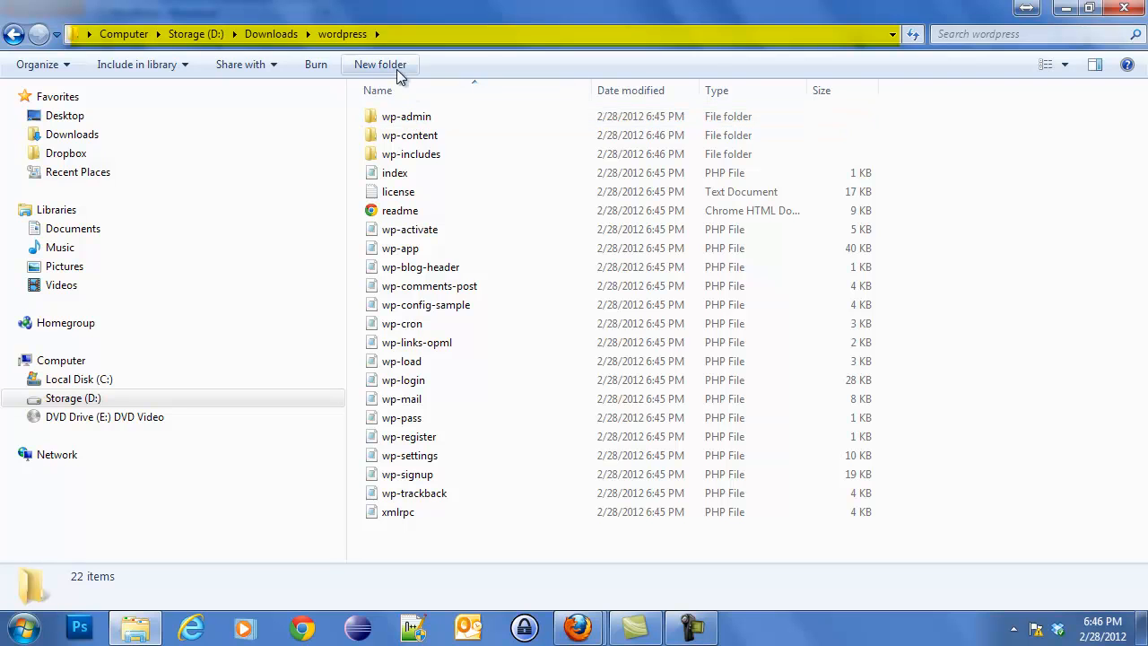
click(395, 34)
right_click(392, 36)
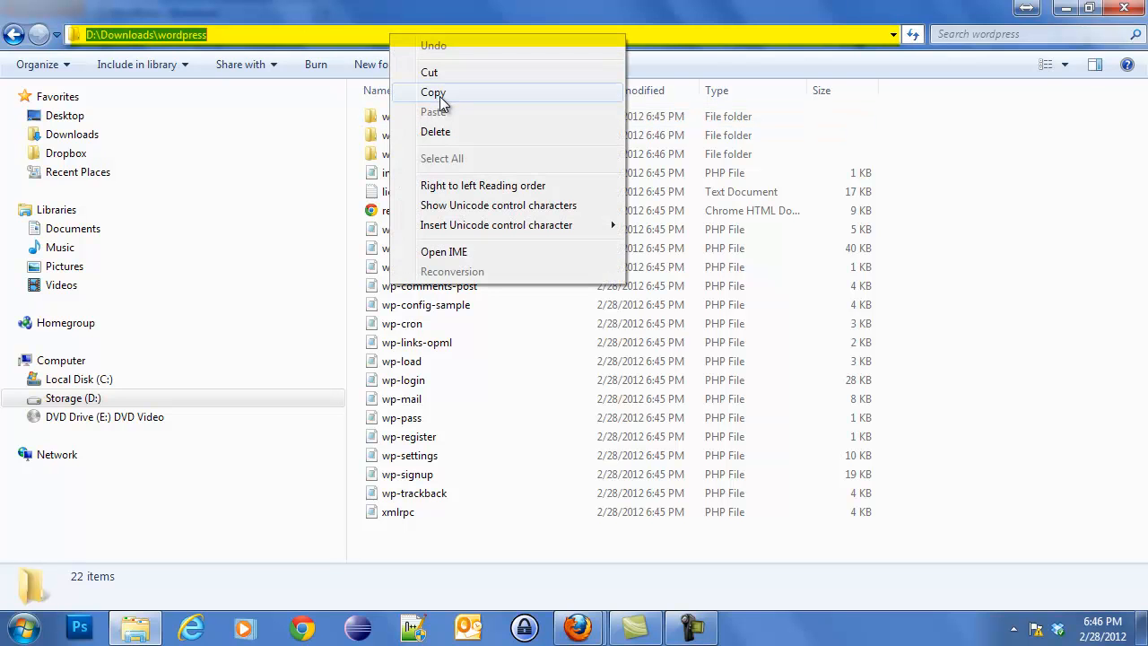
click(439, 102)
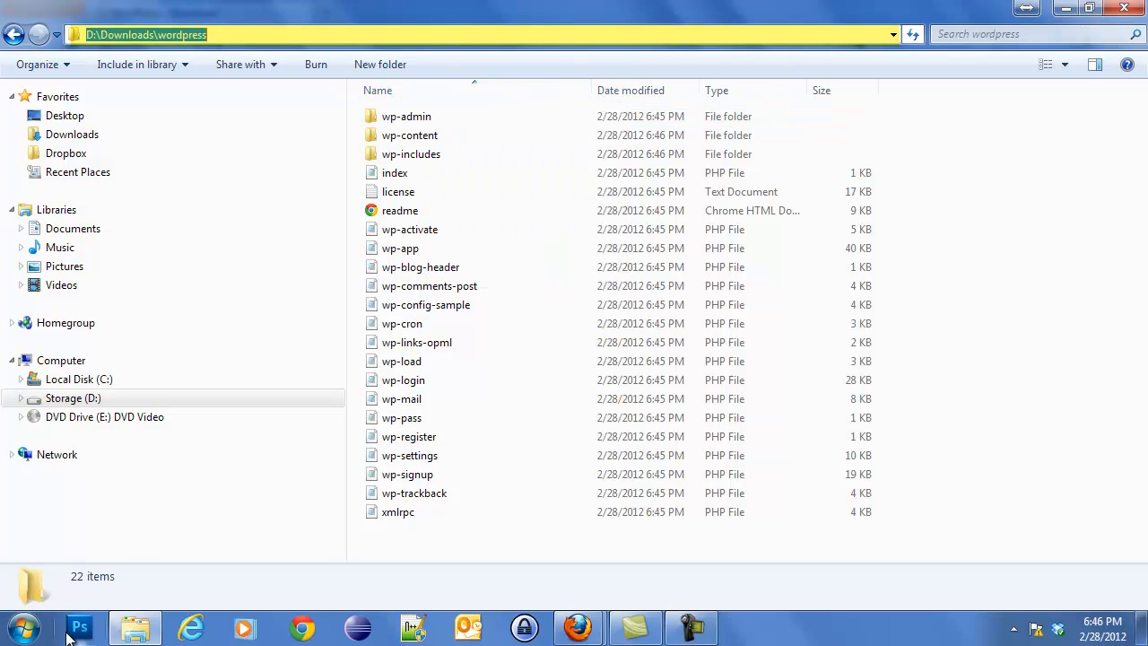
Launch FileZilla and quick-connect to stagingsite.info with the staging account's login and password.
click(24, 628)
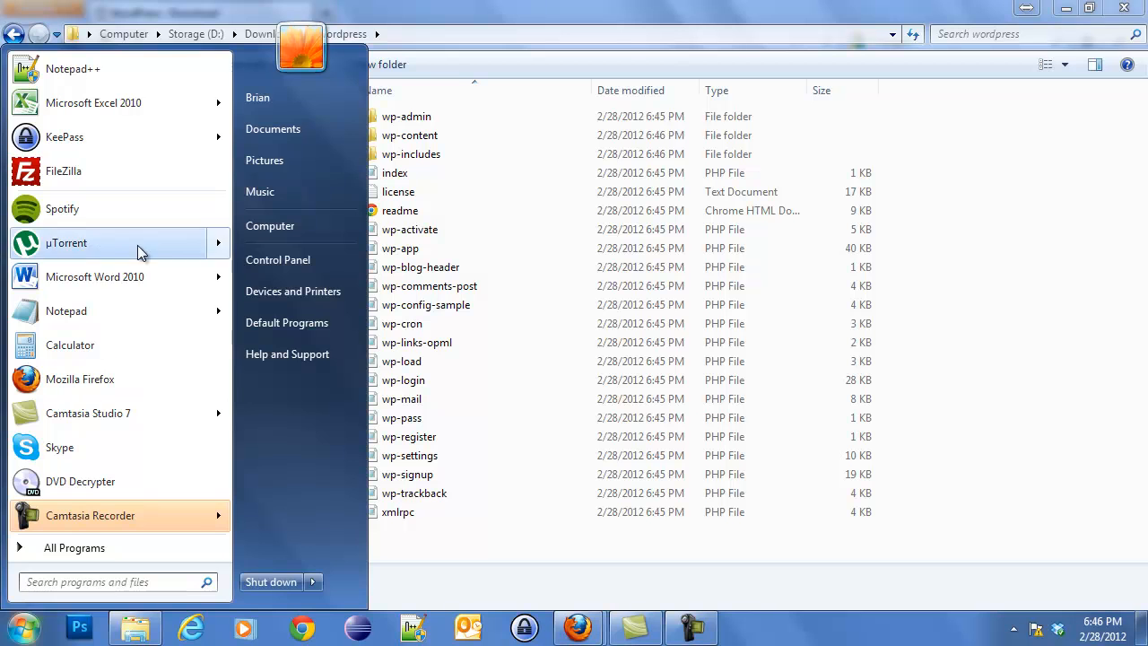
click(96, 175)
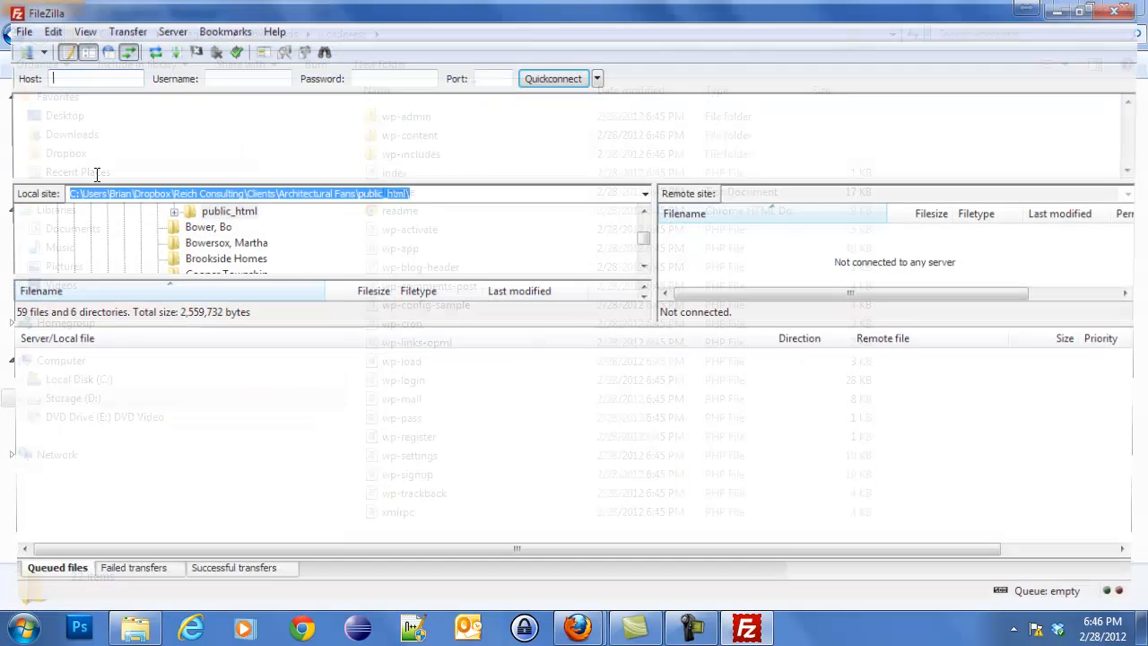
click(98, 78)
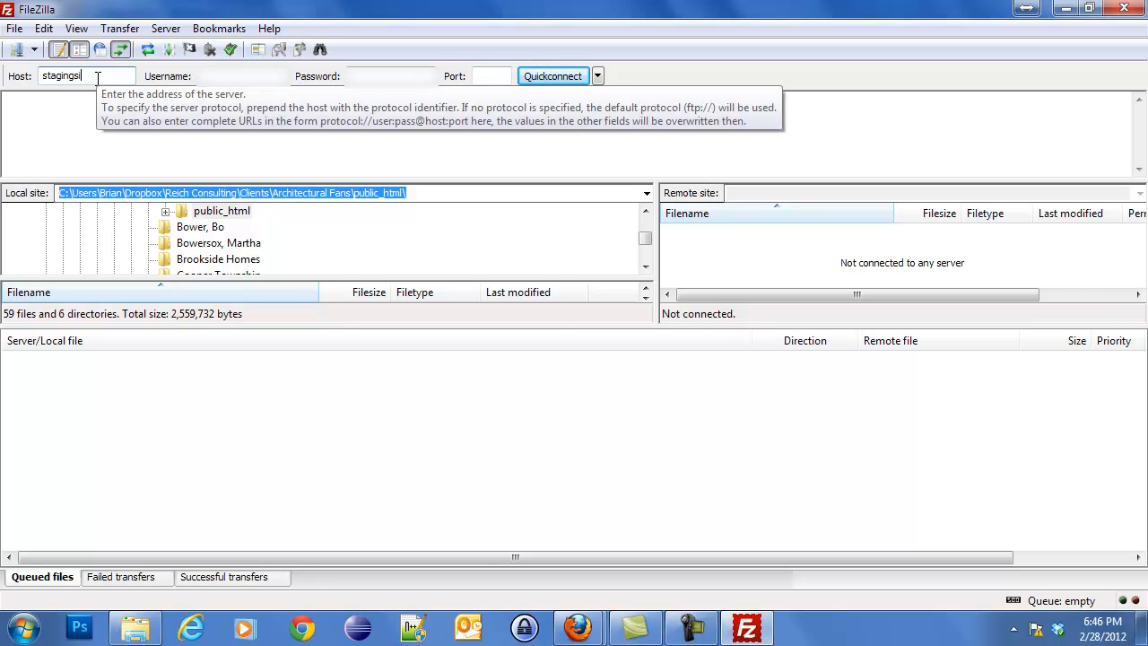
text(staging)
key(Tab)
text(**********)
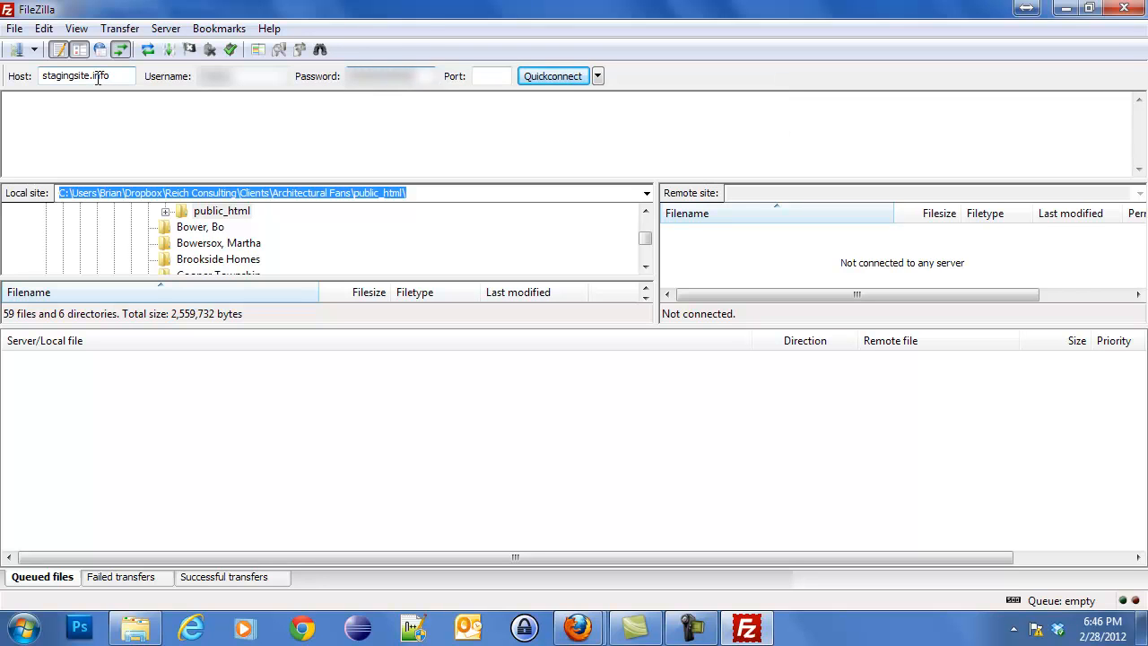
click(550, 75)
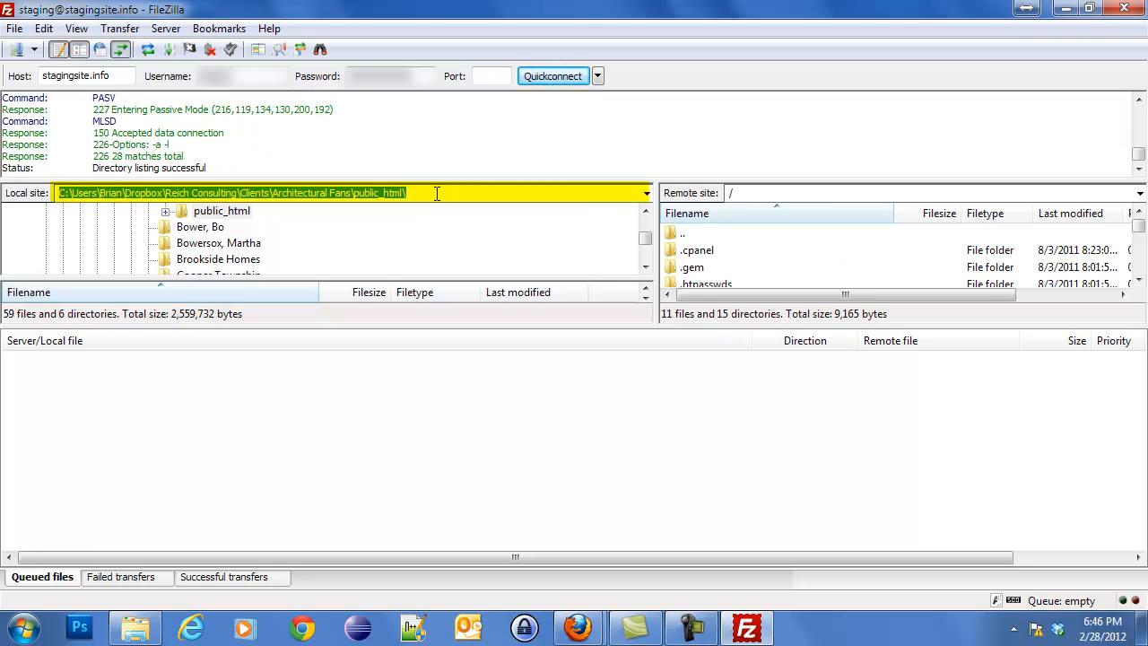
Show D:\Downloads\wordpress locally and /public_html/tutorial on the remote server.
drag(440, 198, 11, 201)
key(ctrl+v)
key(Return)
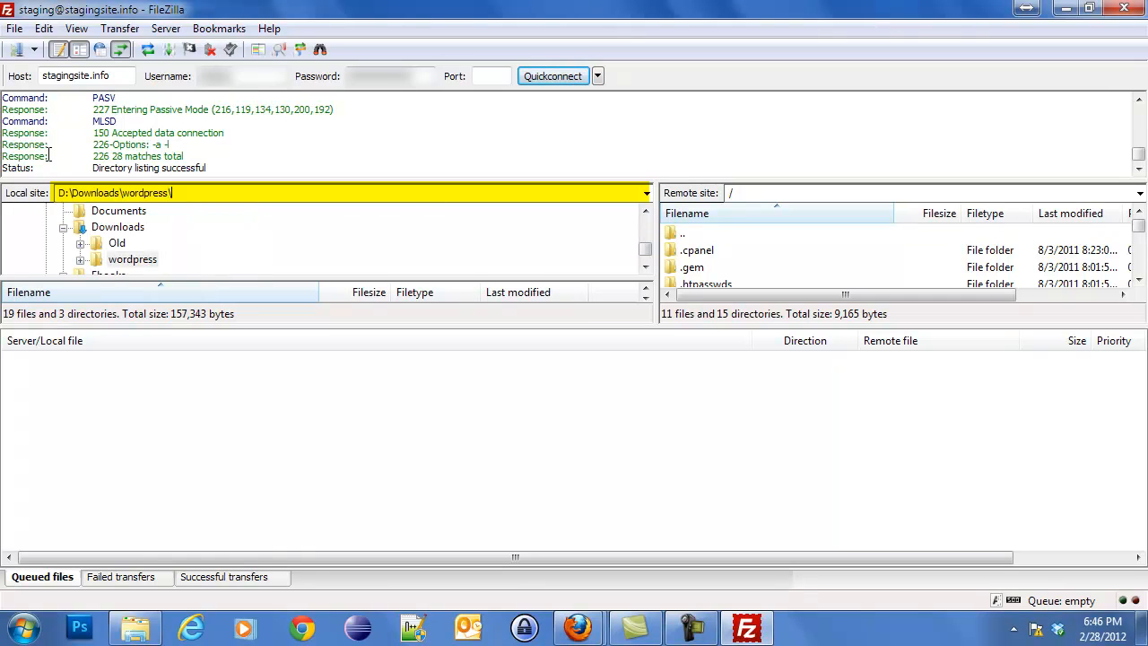
drag(199, 328, 234, 455)
click(698, 403)
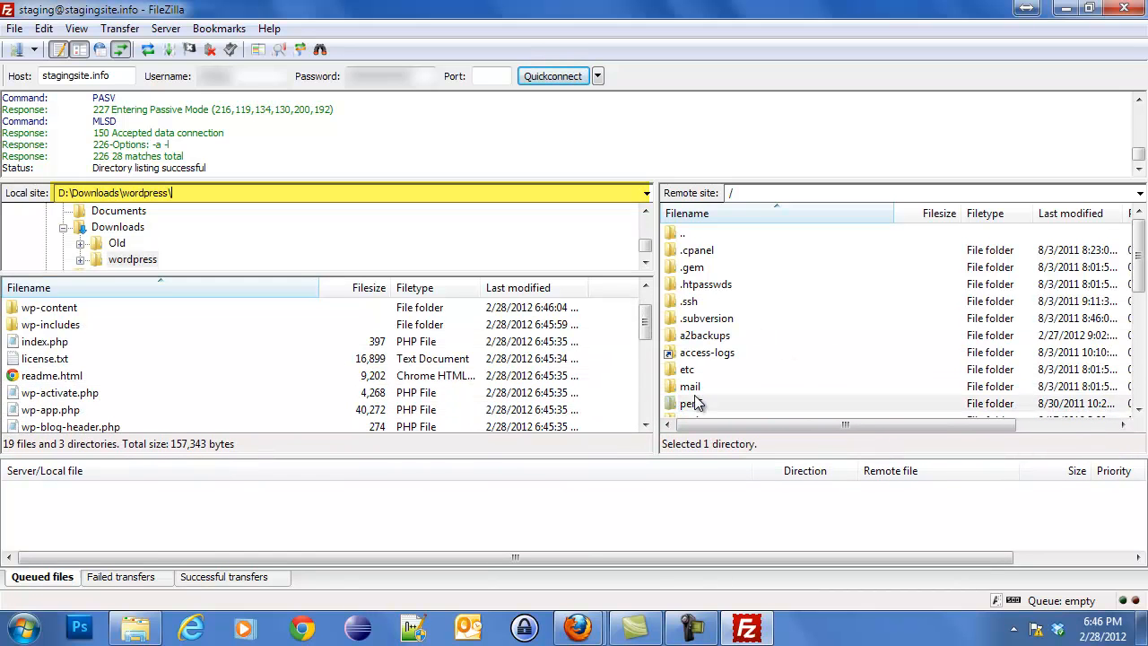
scroll(695, 395, down, 2)
double_click(724, 353)
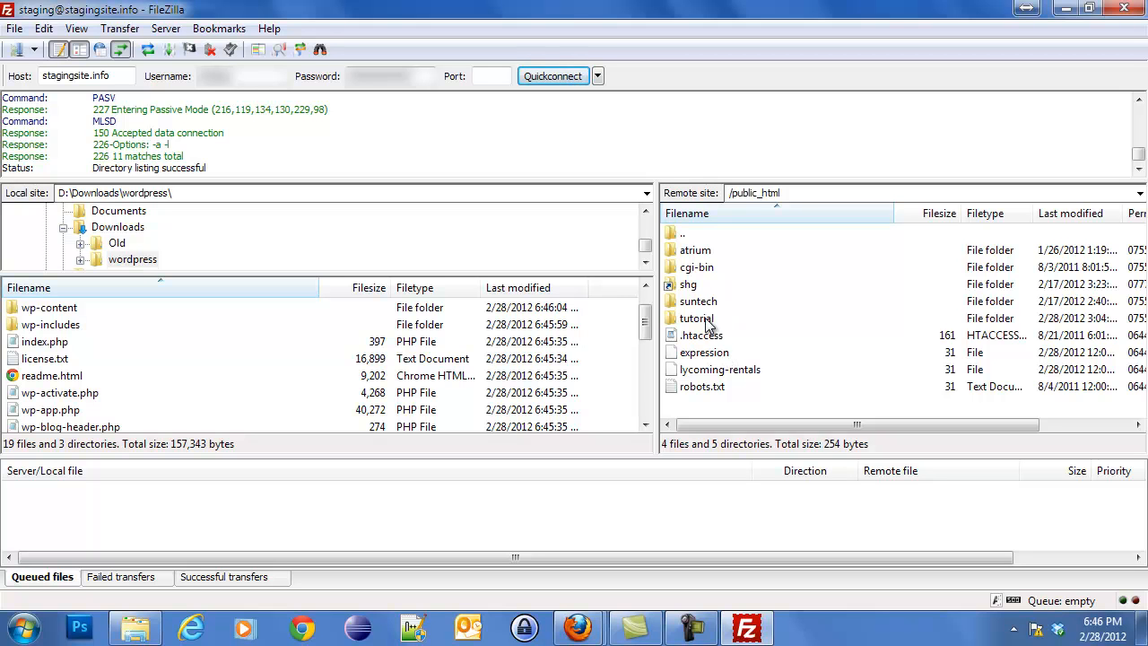
double_click(706, 319)
Upload all local WordPress files and folders into the remote tutorial folder.
click(102, 356)
key(ctrl+a)
drag(63, 359, 850, 351)
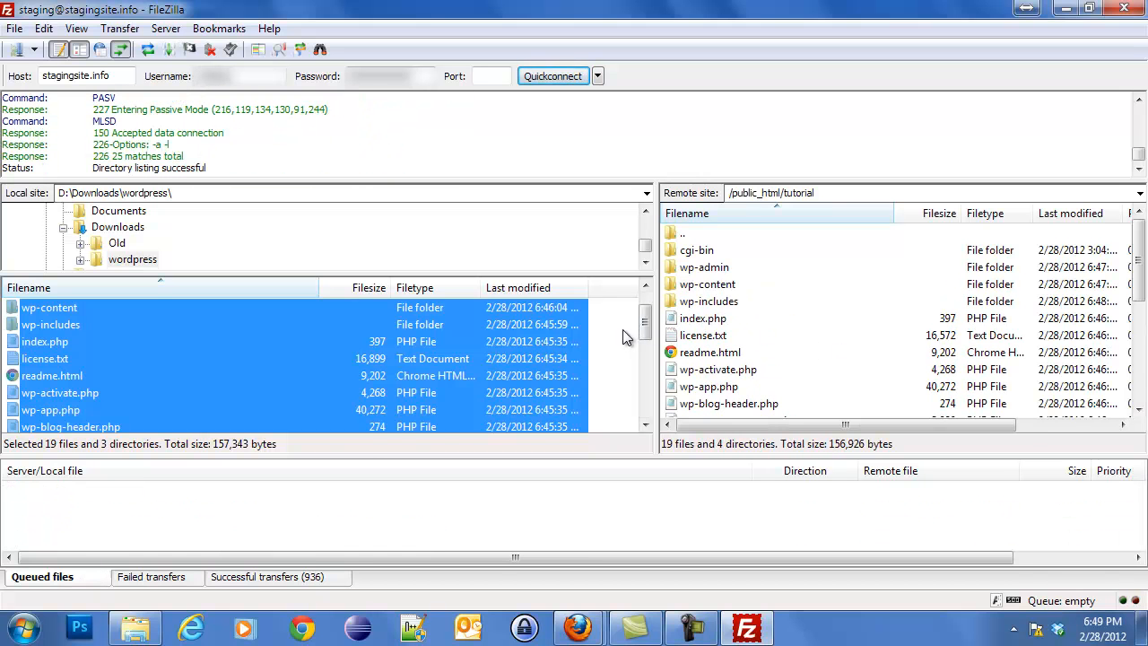
click(636, 363)
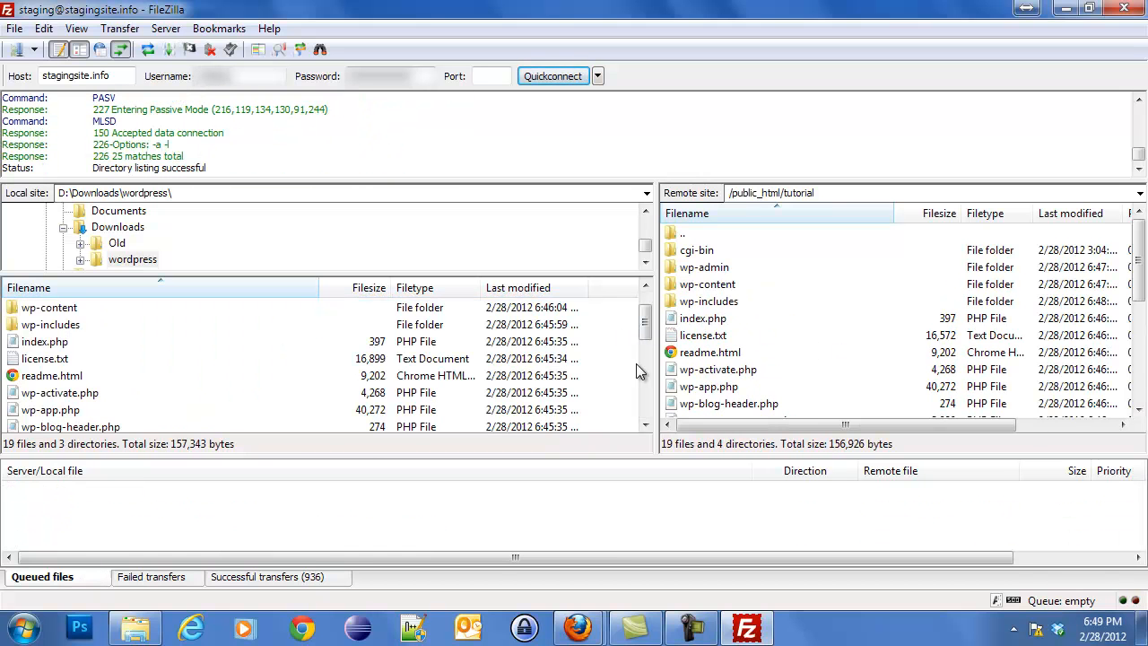
Load stagingsite.info/tutorial in a new Firefox tab and start creating the configuration file.
mouse_move(591, 633)
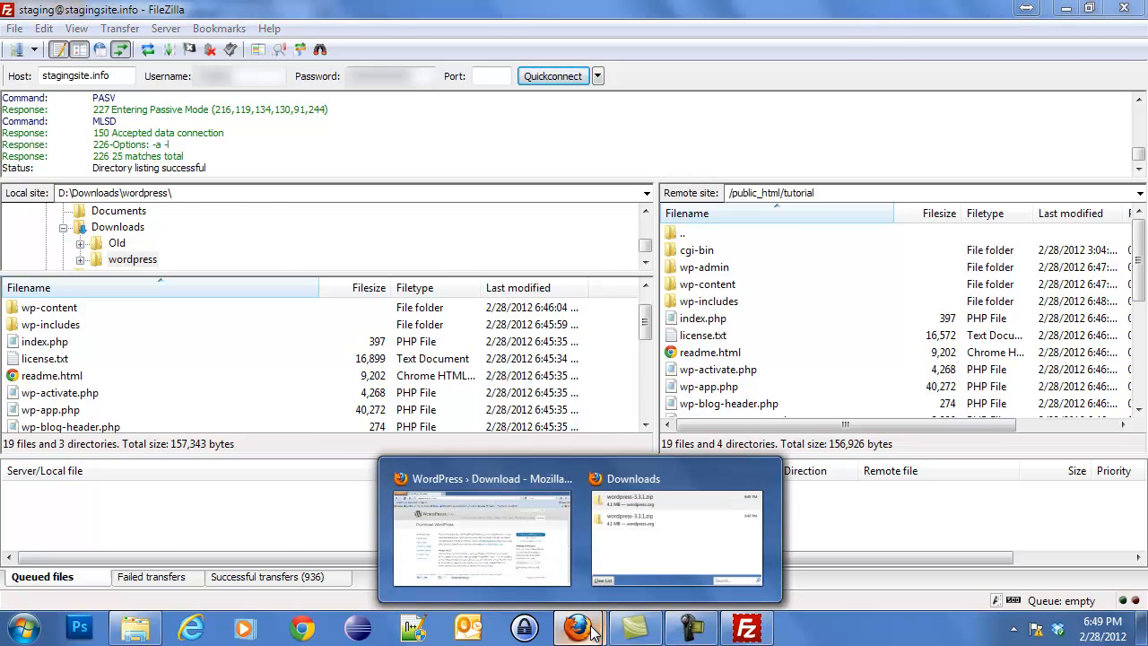
click(520, 529)
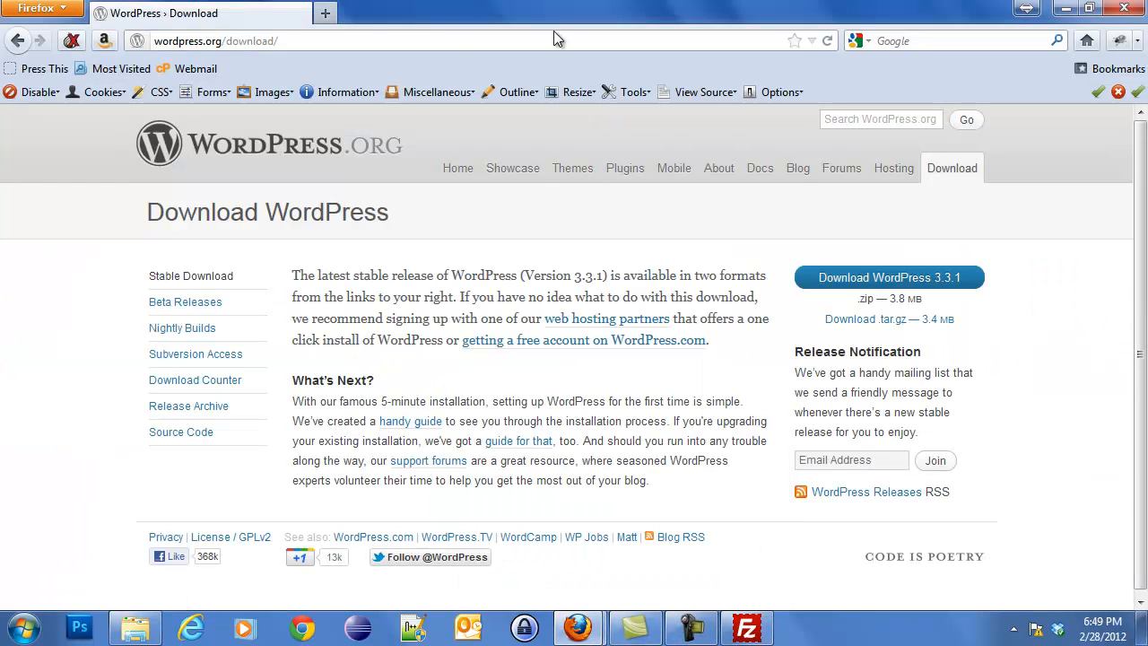
key(ctrl+t)
text(stagingsite.info)
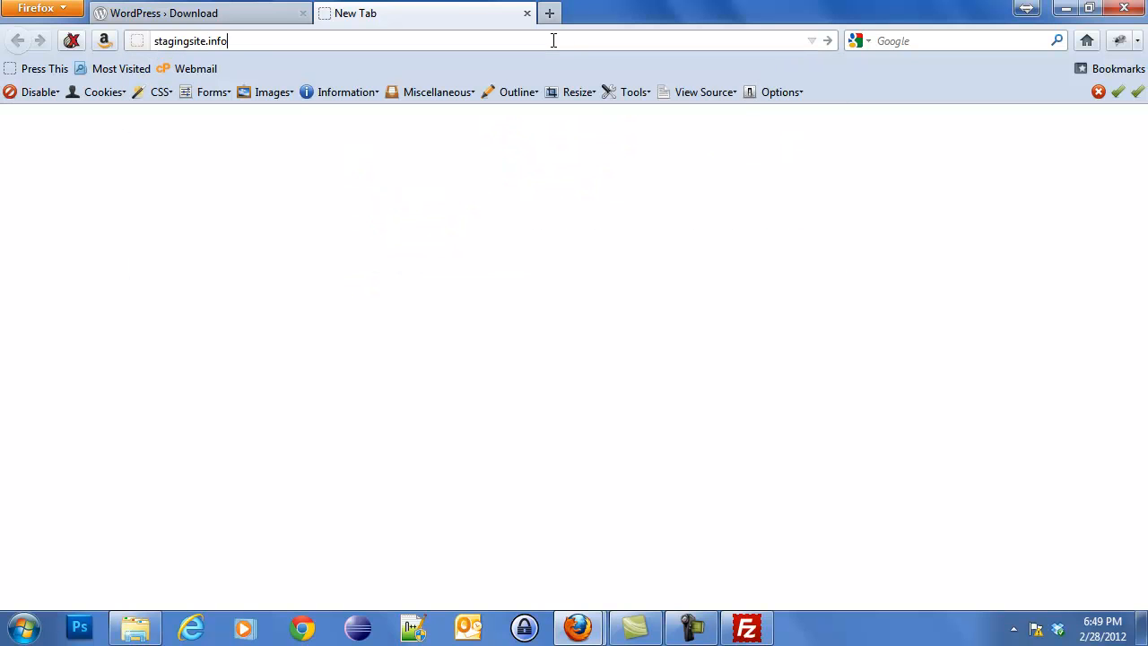
text(/tutorial)
key(Return)
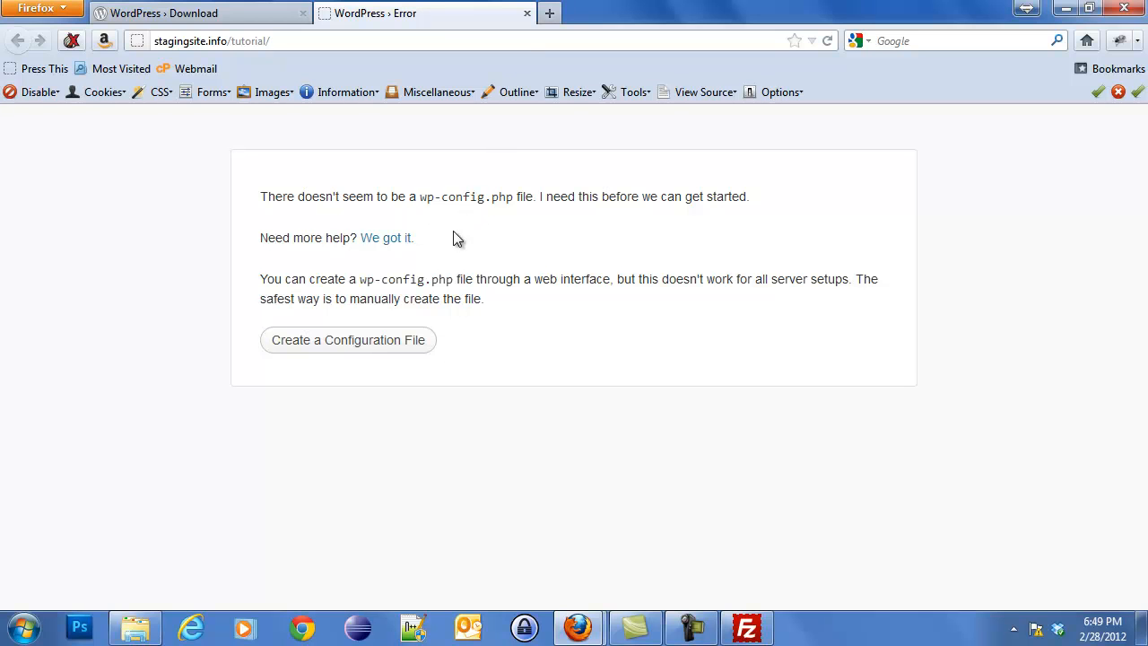
click(391, 345)
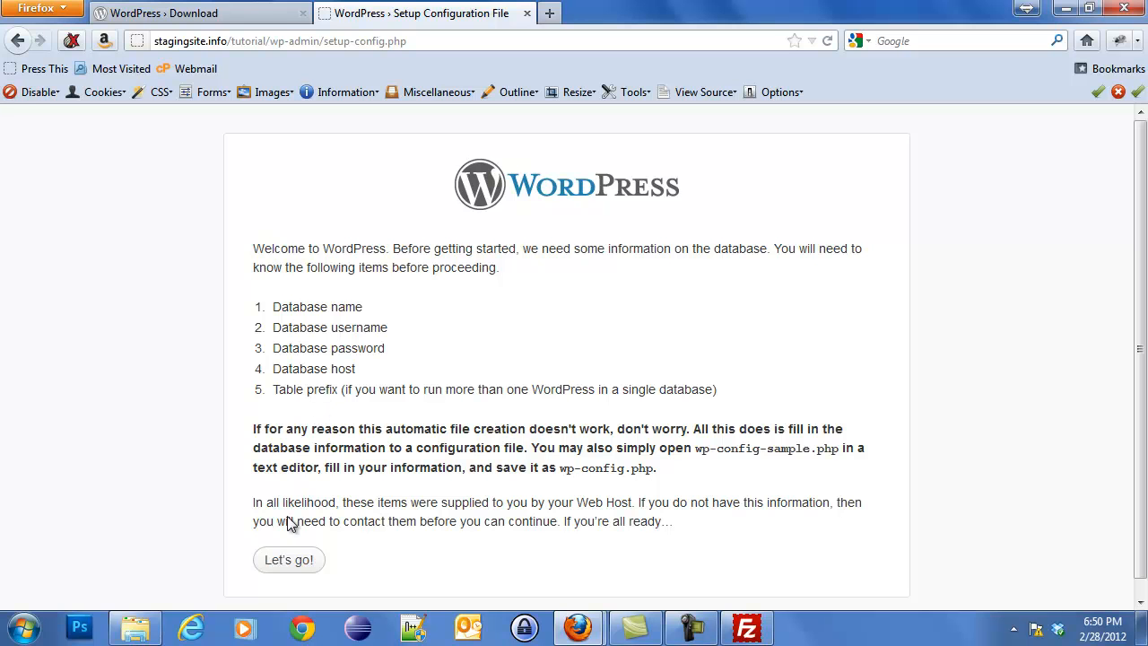
click(289, 564)
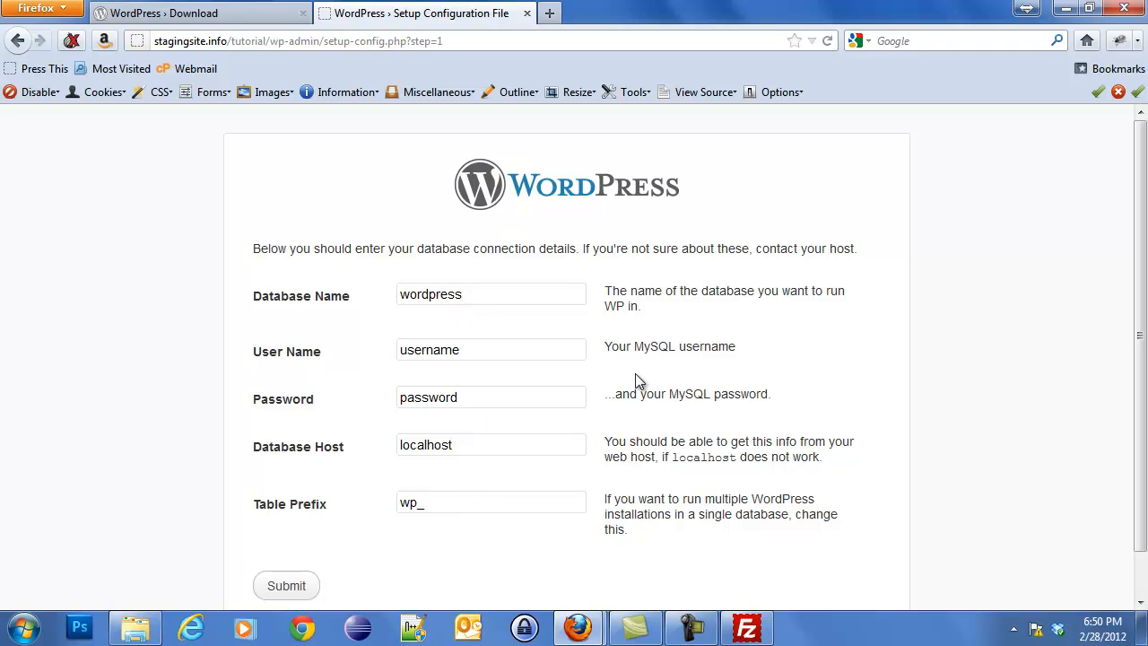
Go to the stagingsite.info/cpanel login page in a new Firefox tab.
key(ctrl+t)
text(st)
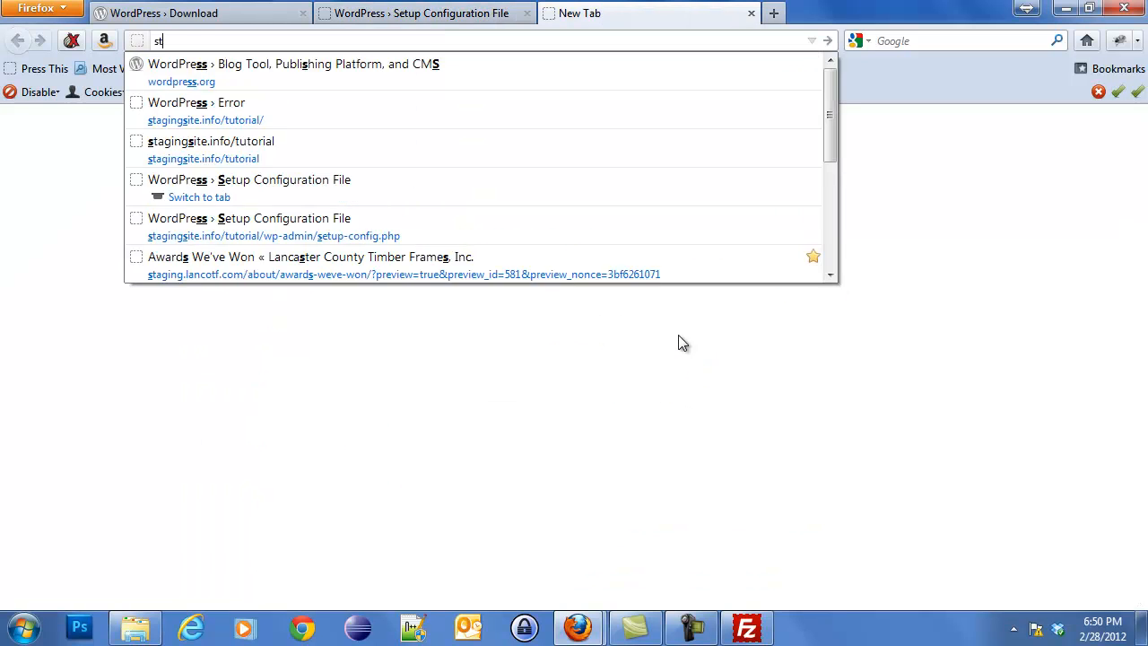
text(agingsite.info)
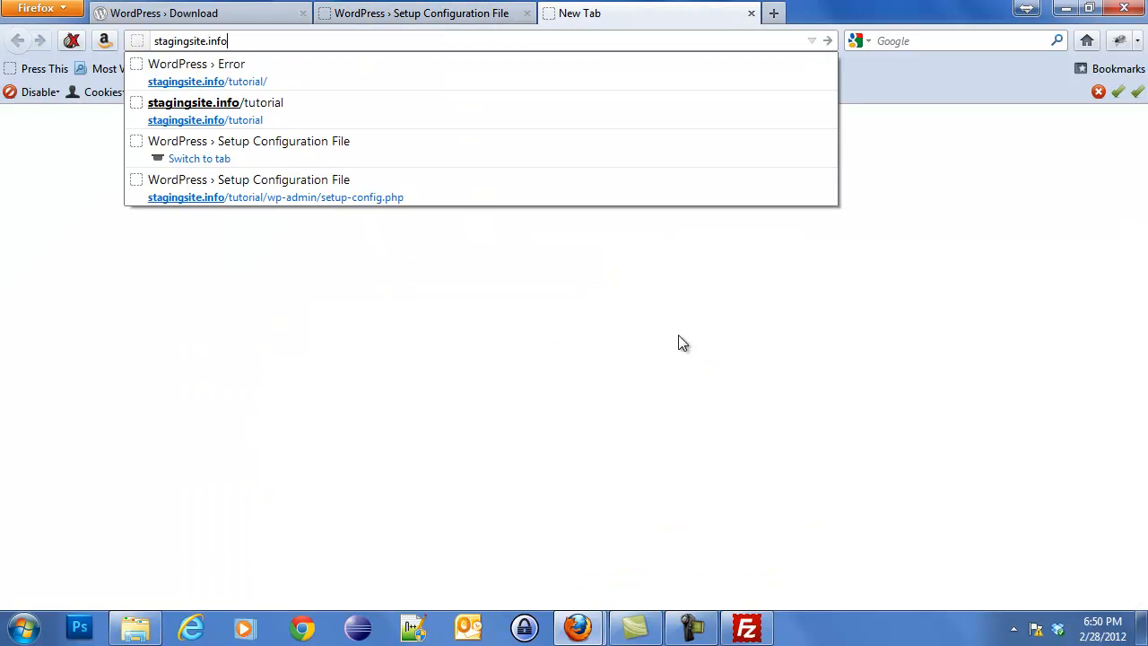
key(Return)
click(425, 40)
click(437, 39)
text(/cpanel)
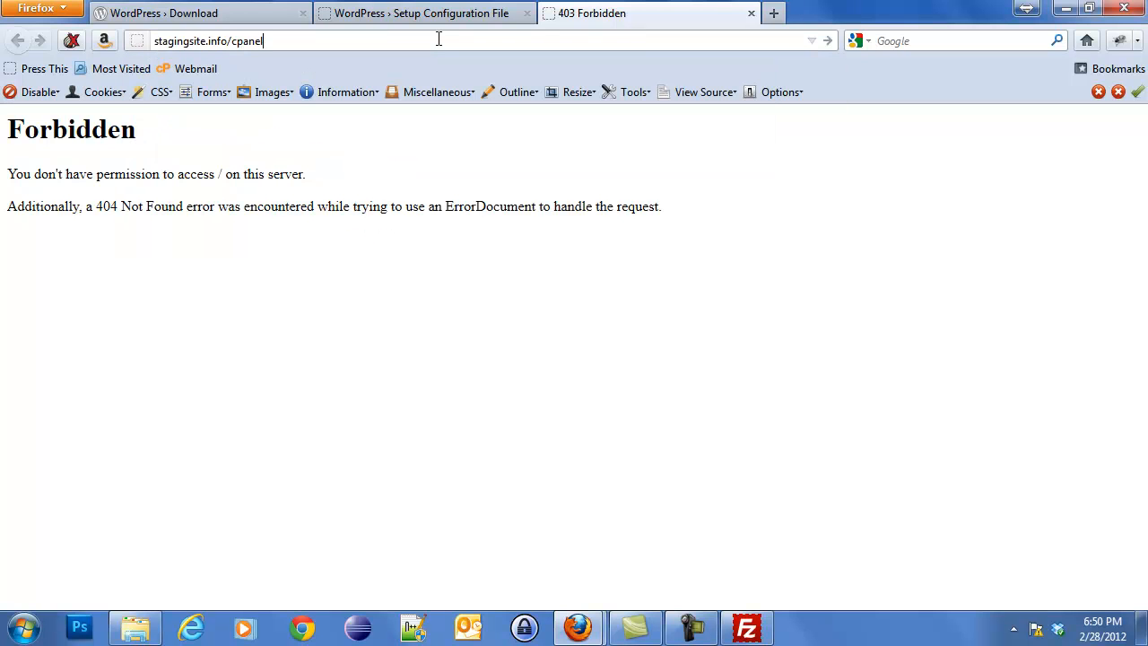
key(Return)
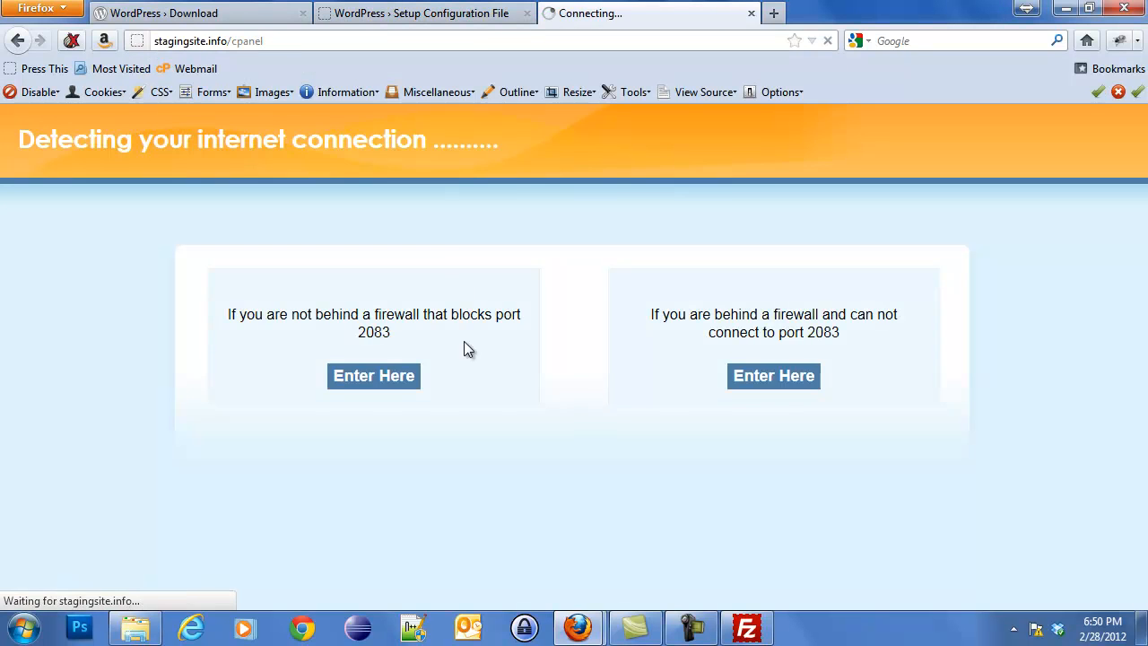
Log in to cPanel with the account's username and password.
text(stagings)
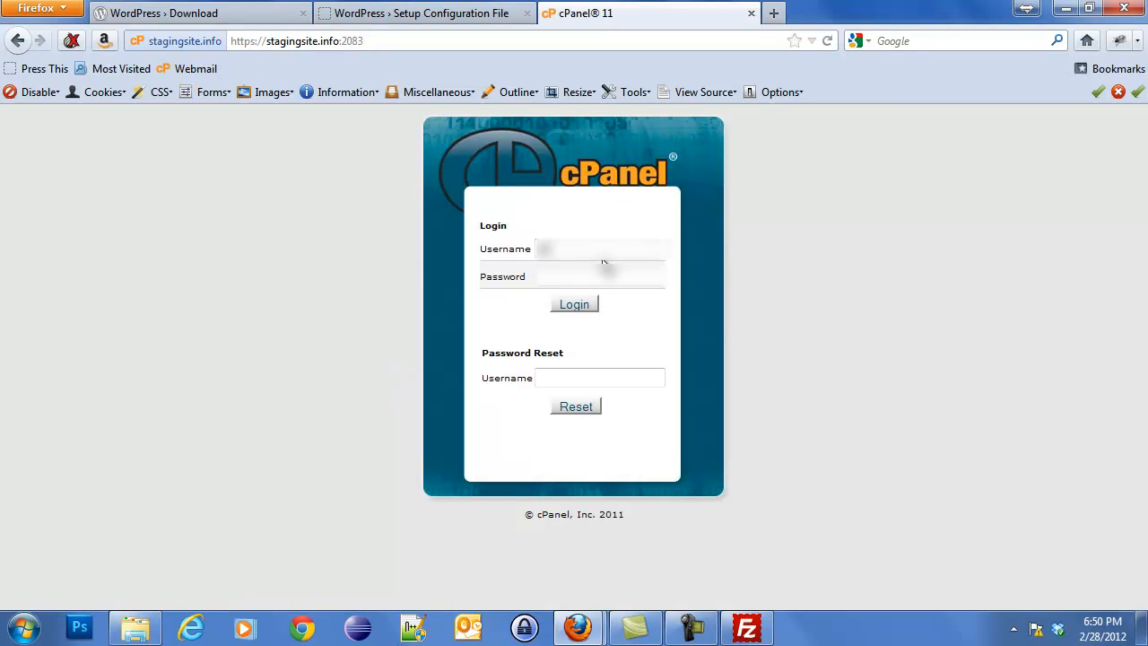
key(Tab)
text(************)
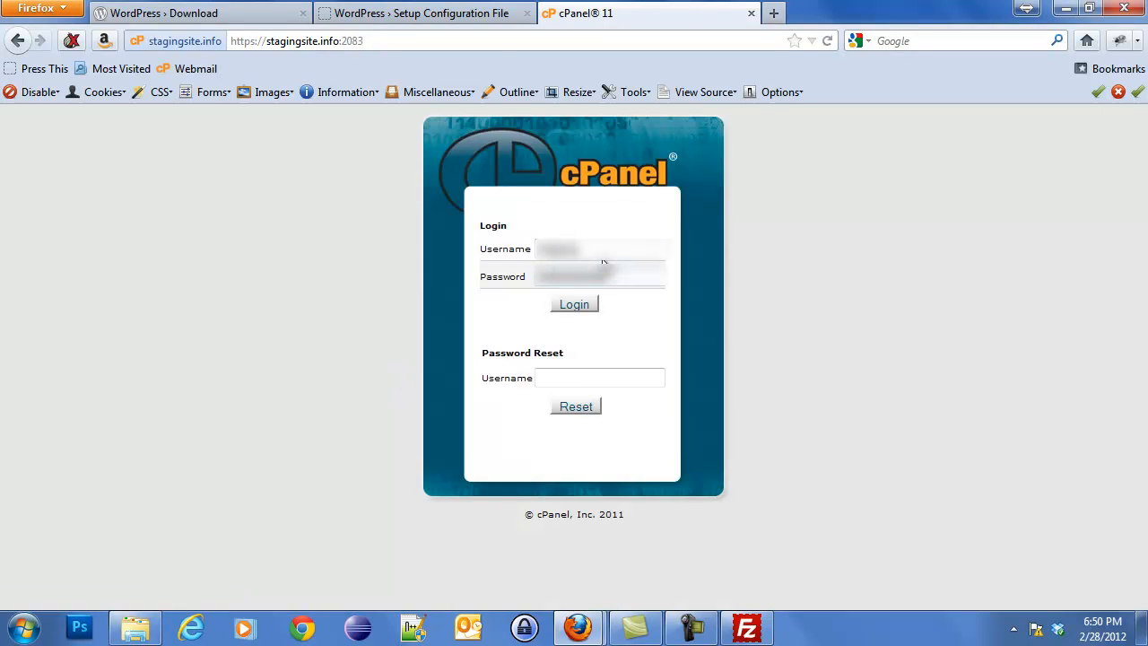
key(Return)
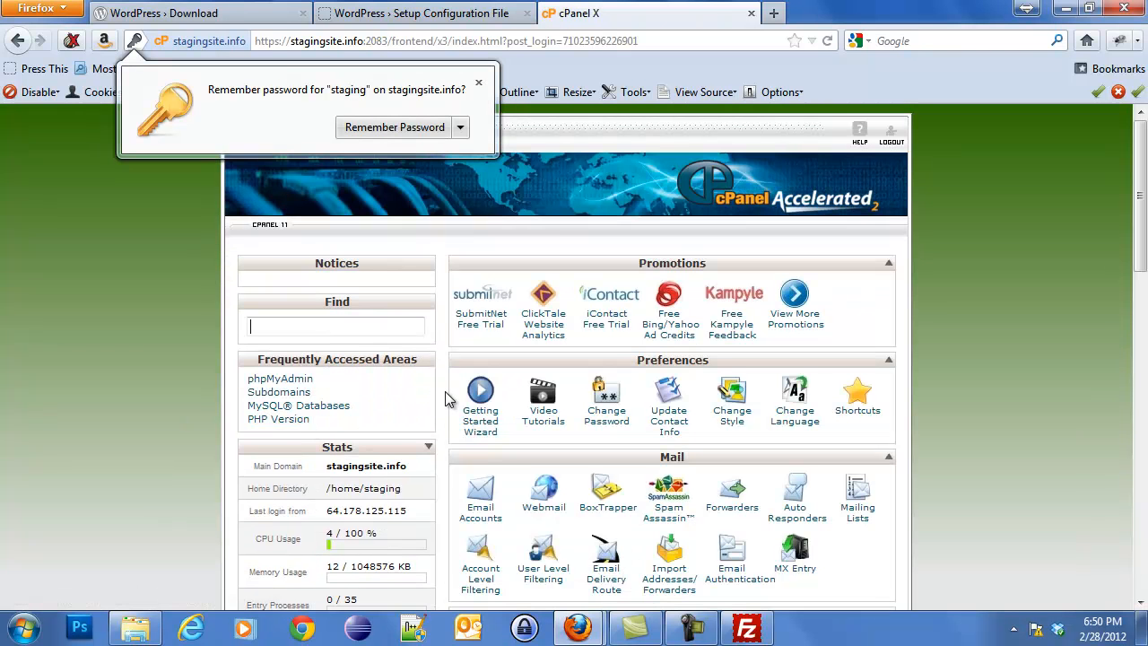
Create the MySQL database staging_tutorial on cPanel's MySQL Databases page.
click(444, 391)
scroll(445, 390, down, 6)
scroll(445, 391, down, 8)
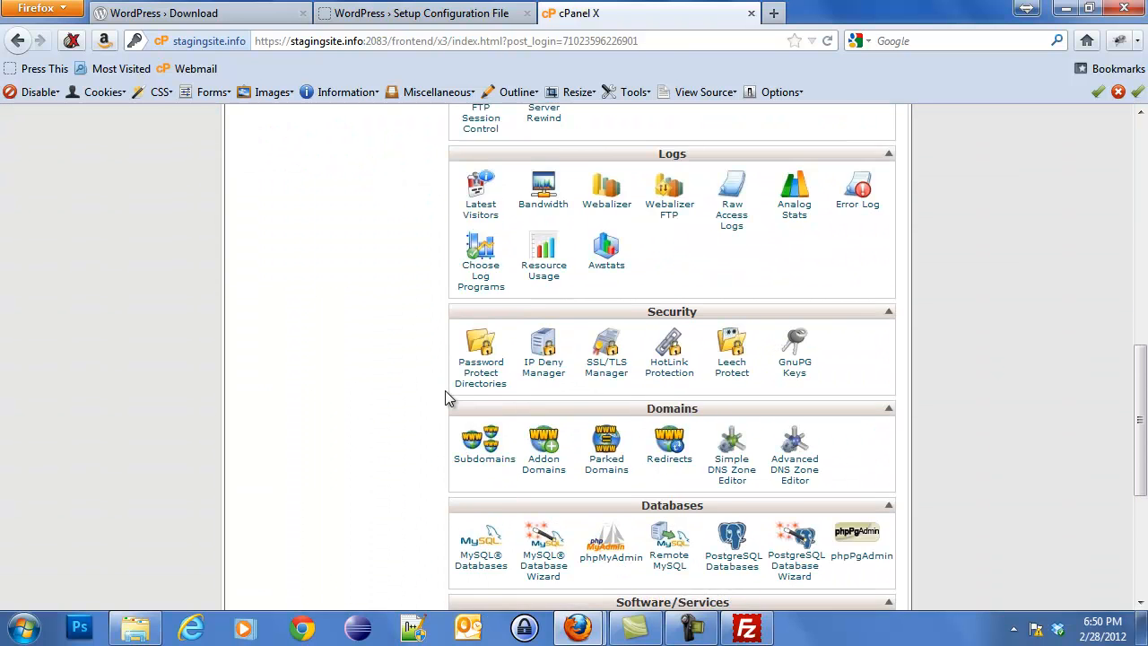
scroll(445, 399, down, 2)
click(479, 446)
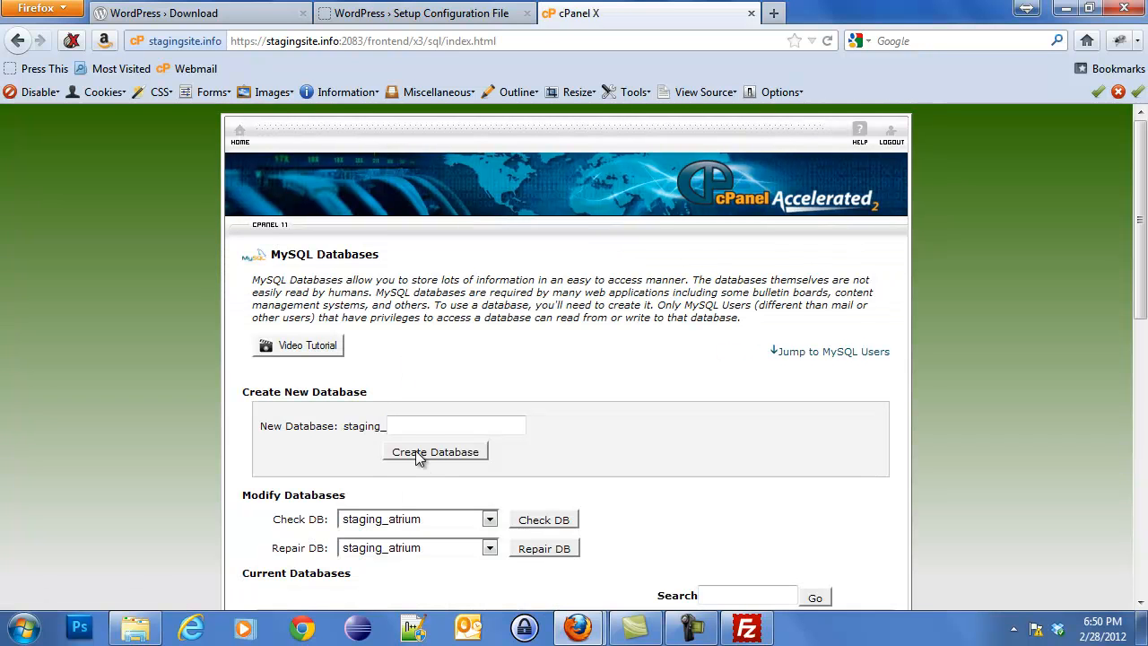
click(416, 427)
text(tutorial)
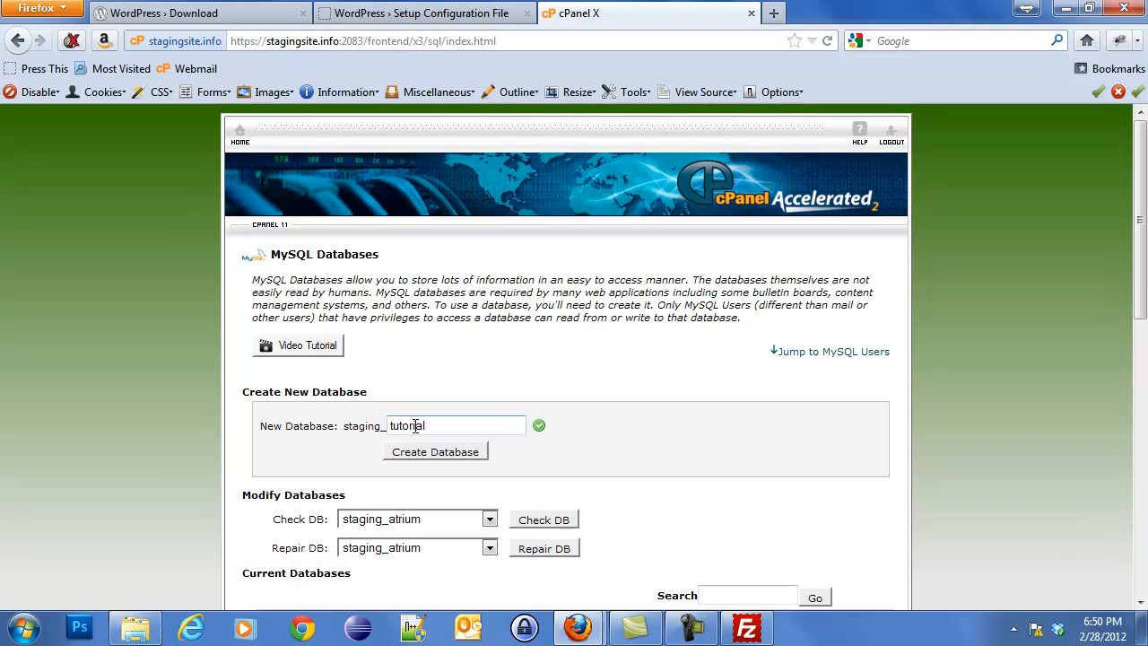
click(456, 453)
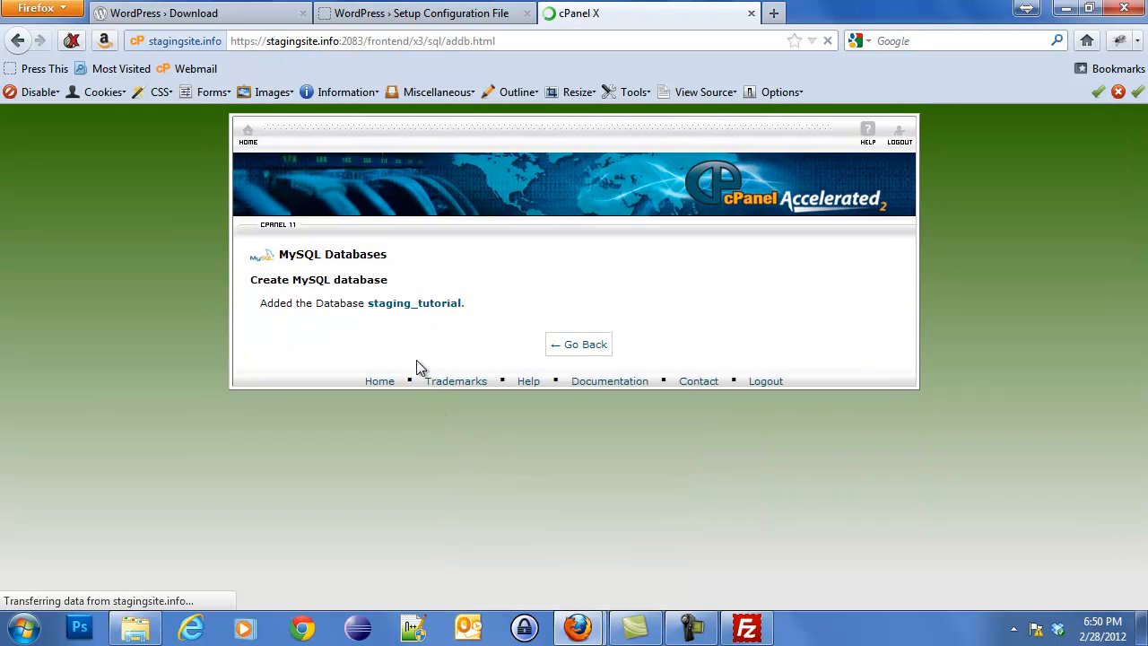
click(585, 347)
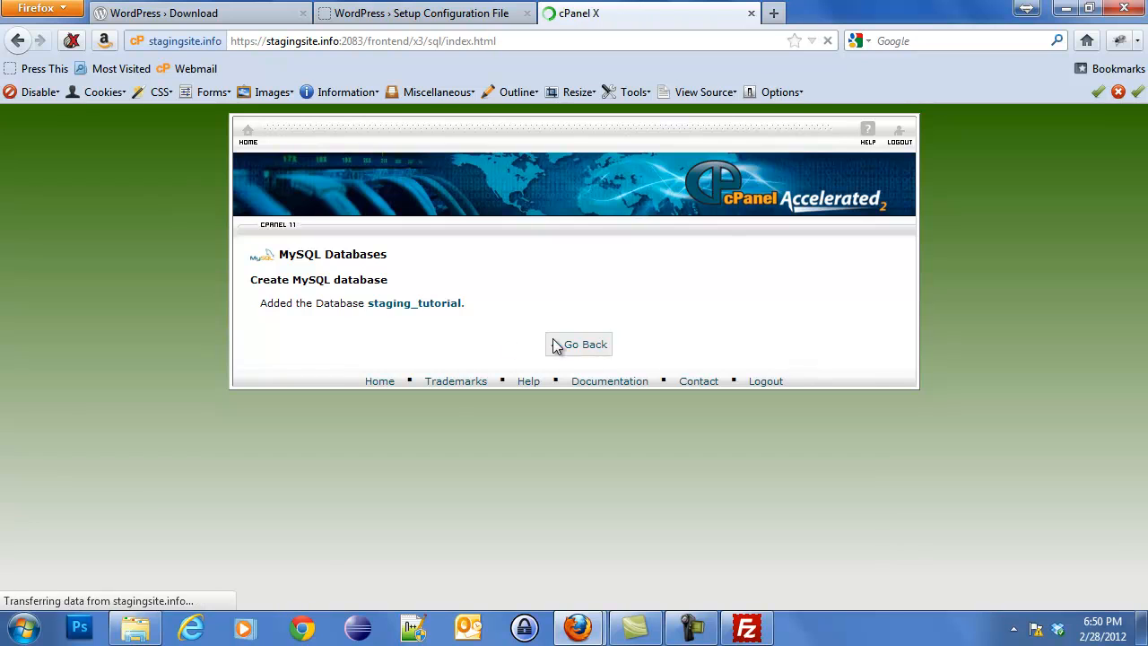
scroll(620, 465, down, 2)
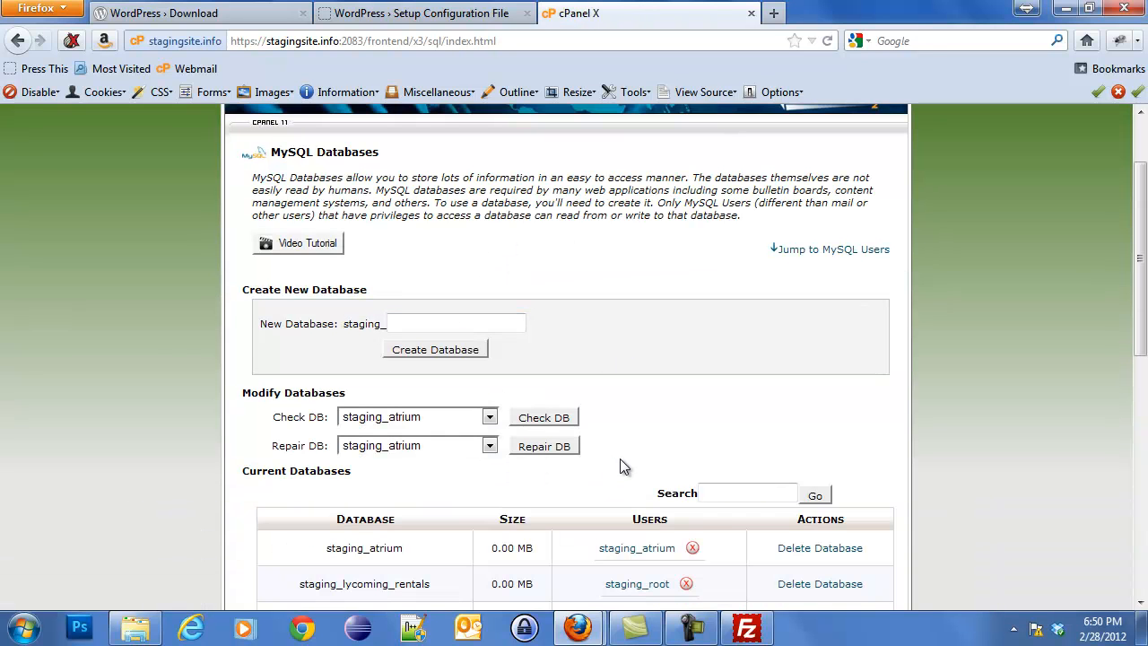
Enter tutorial as the new MySQL username and type its password twice.
scroll(517, 390, down, 2)
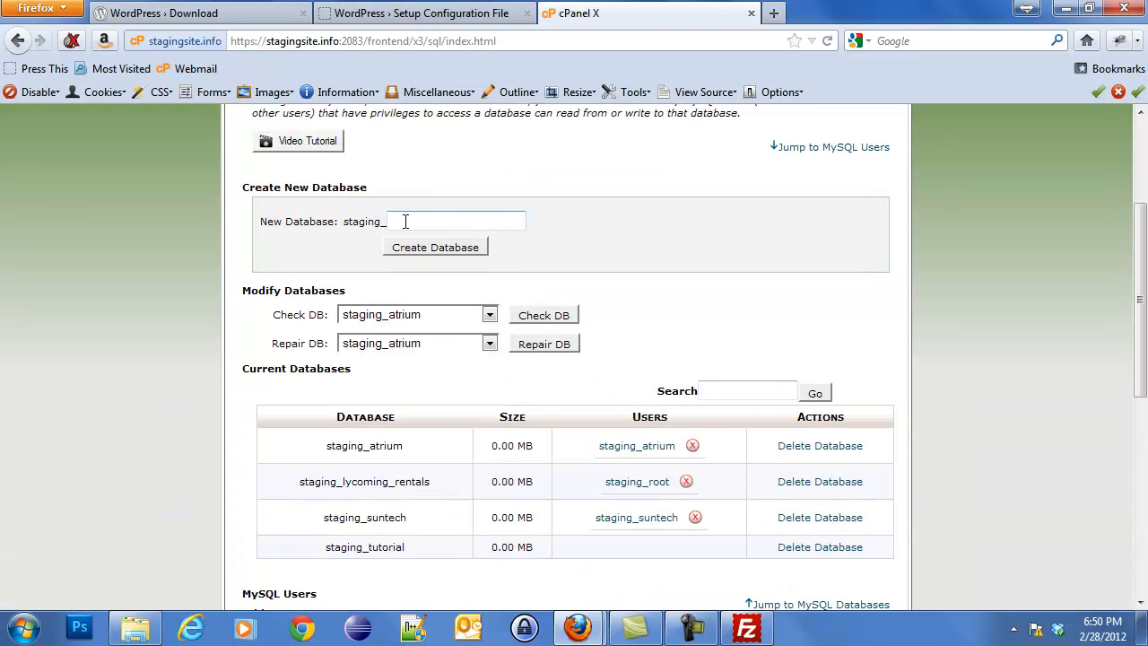
scroll(405, 223, down, 2)
scroll(402, 382, down, 2)
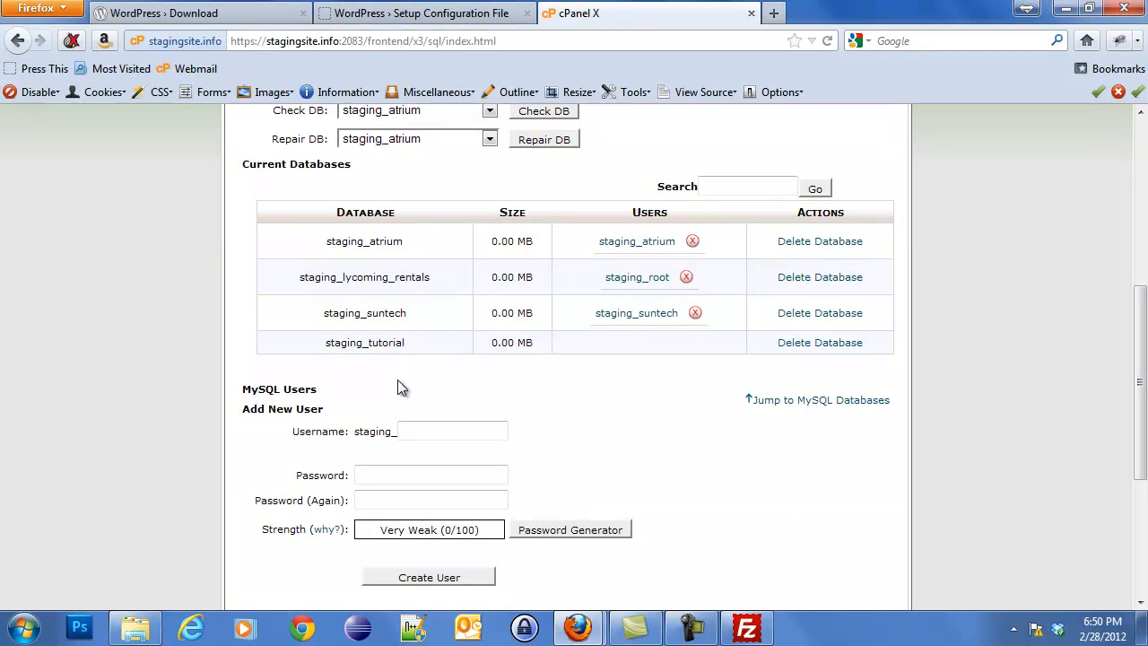
click(421, 431)
text(tutorial)
key(Tab)
text(••••)
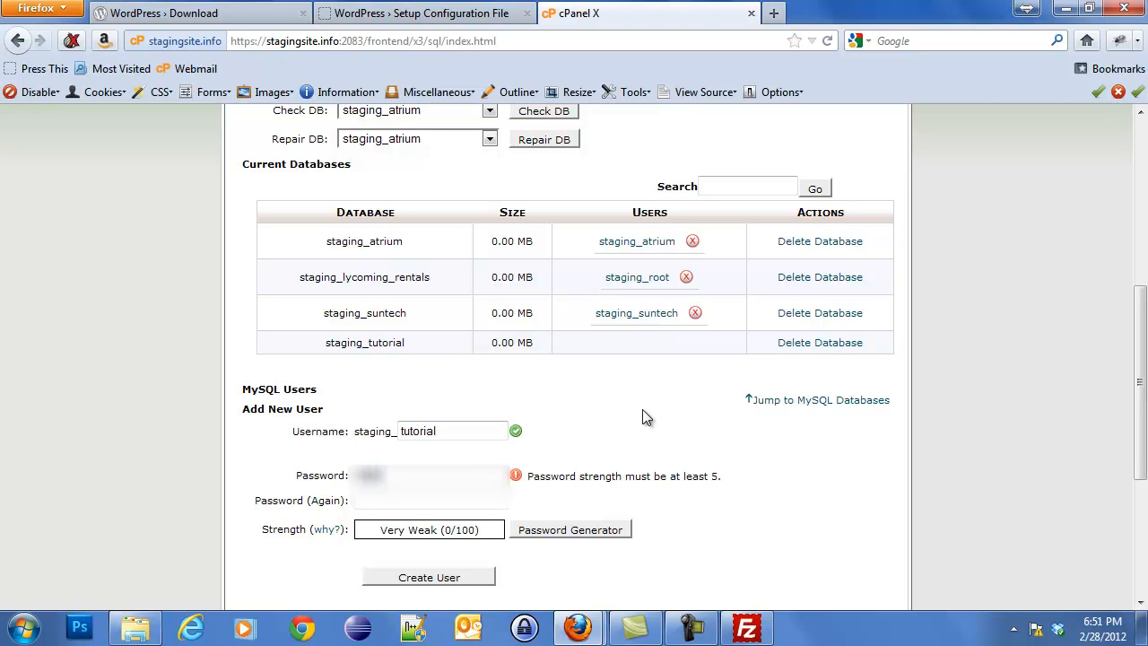
text(•••••••)
key(Tab)
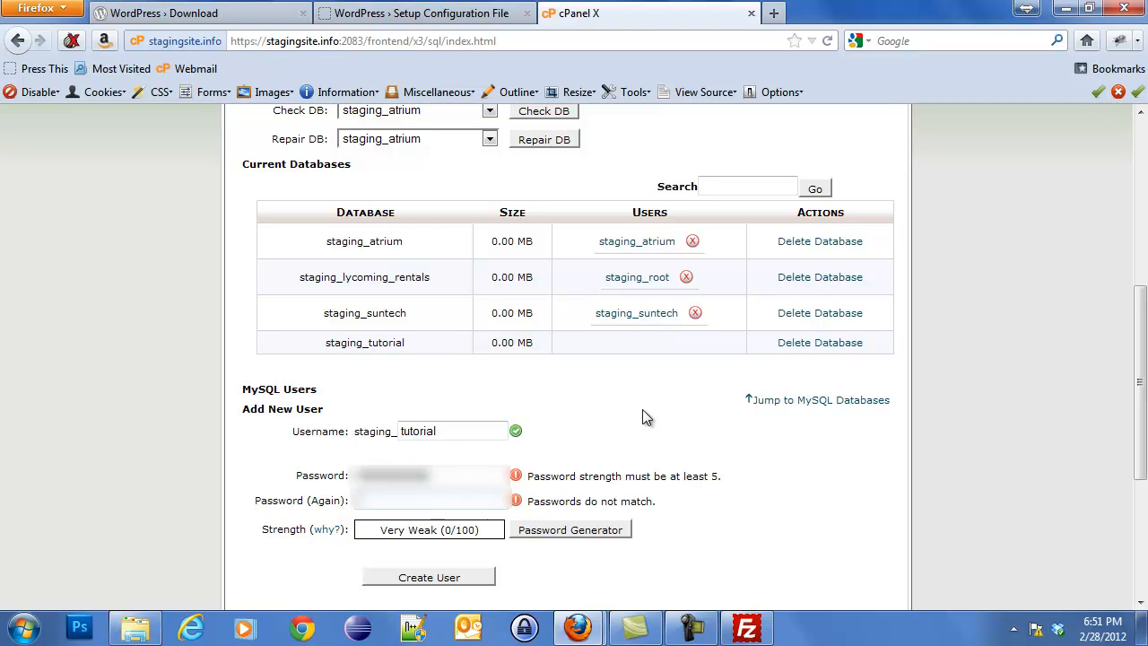
text(•••••••••••)
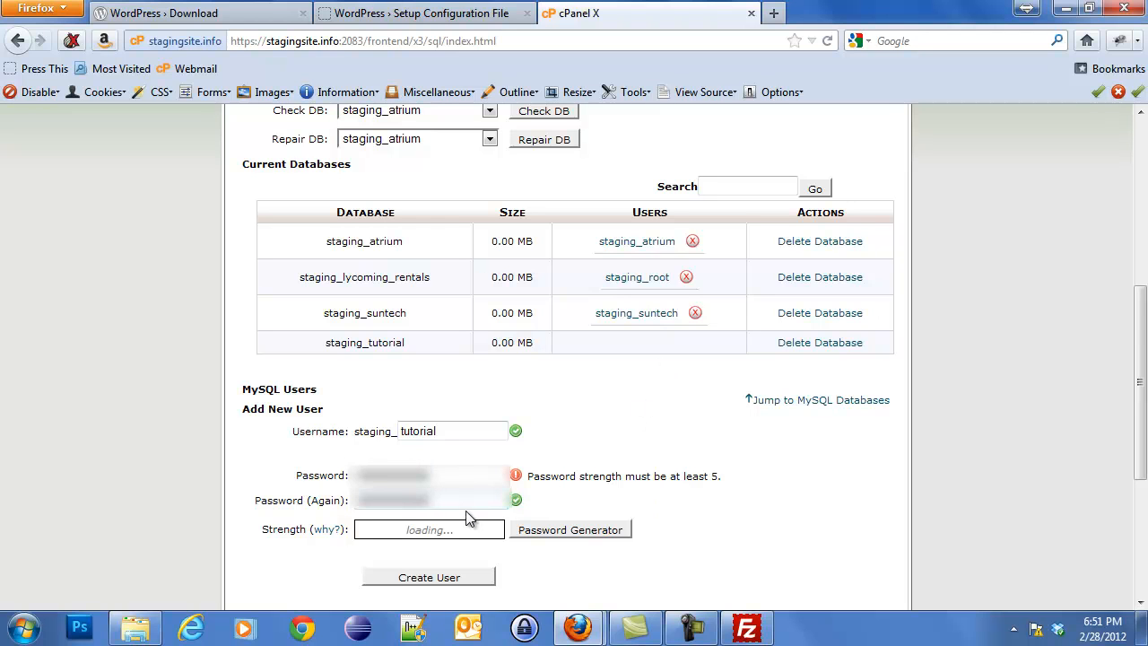
scroll(462, 525, down, 2)
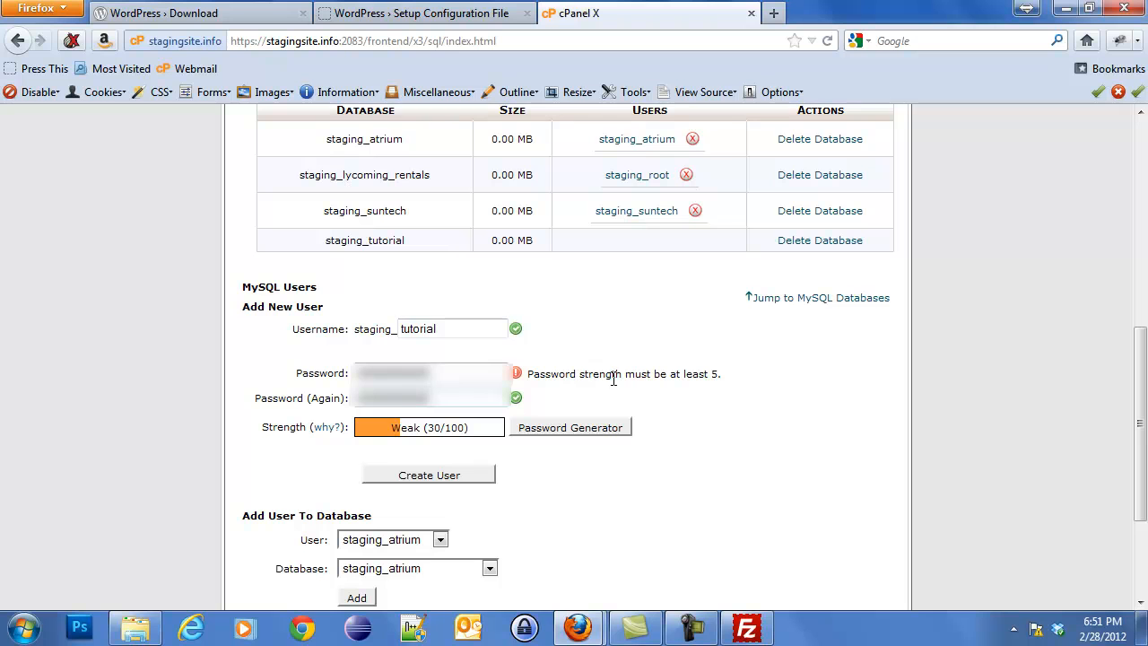
Create the staging_tutorial user and return to the MySQL Databases overview.
click(432, 480)
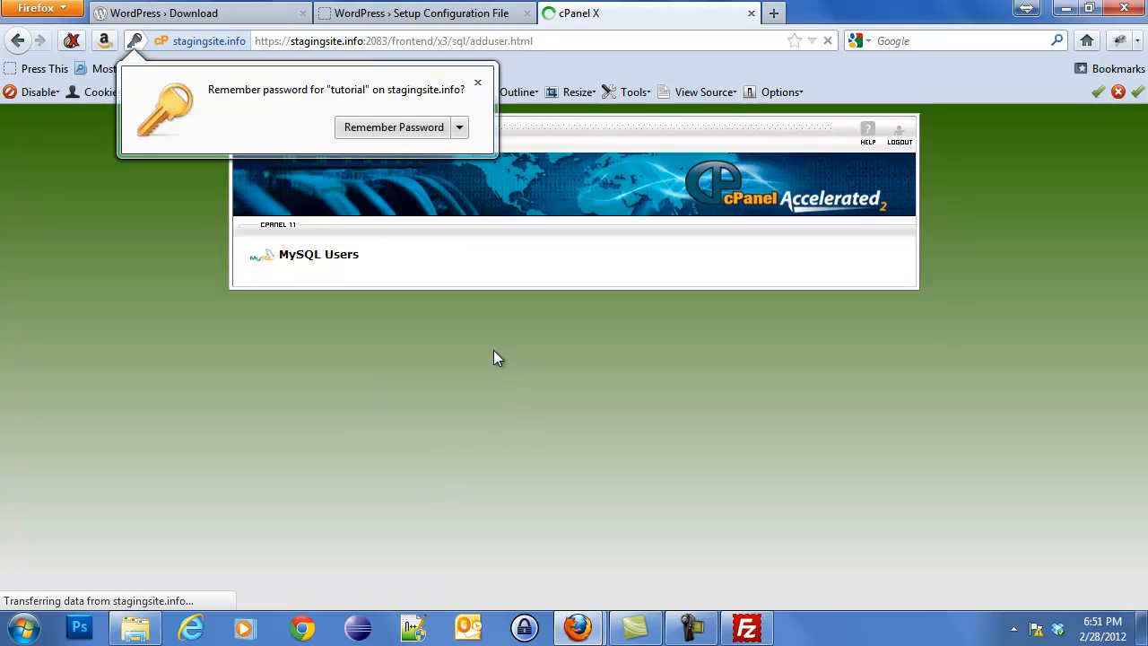
click(577, 314)
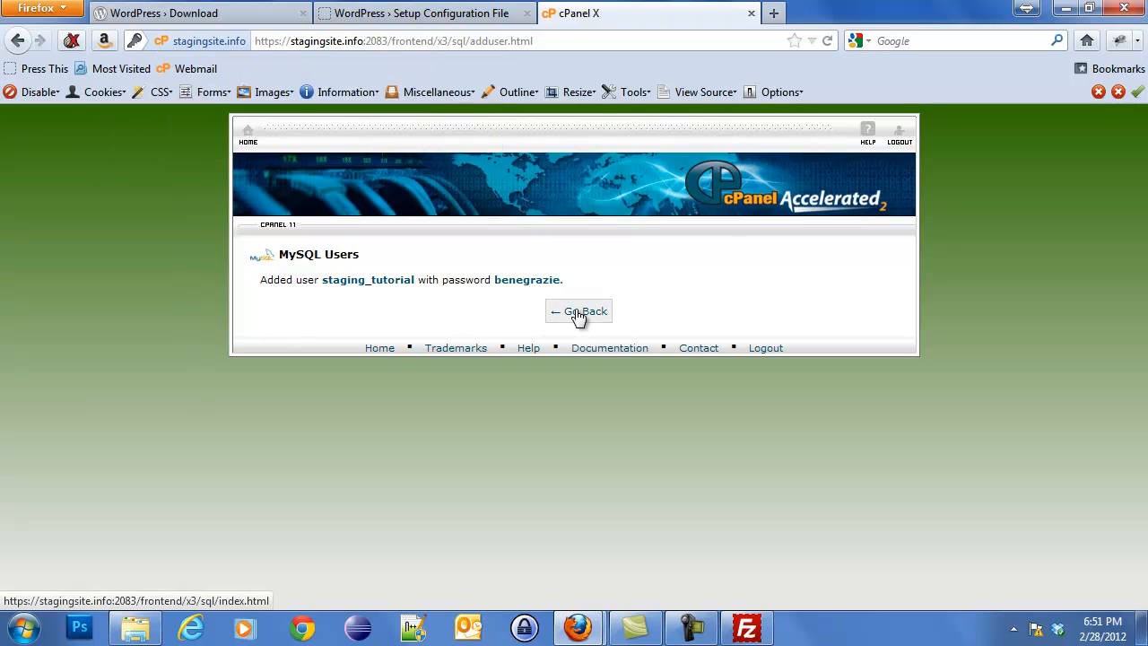
click(578, 316)
scroll(472, 397, down, 10)
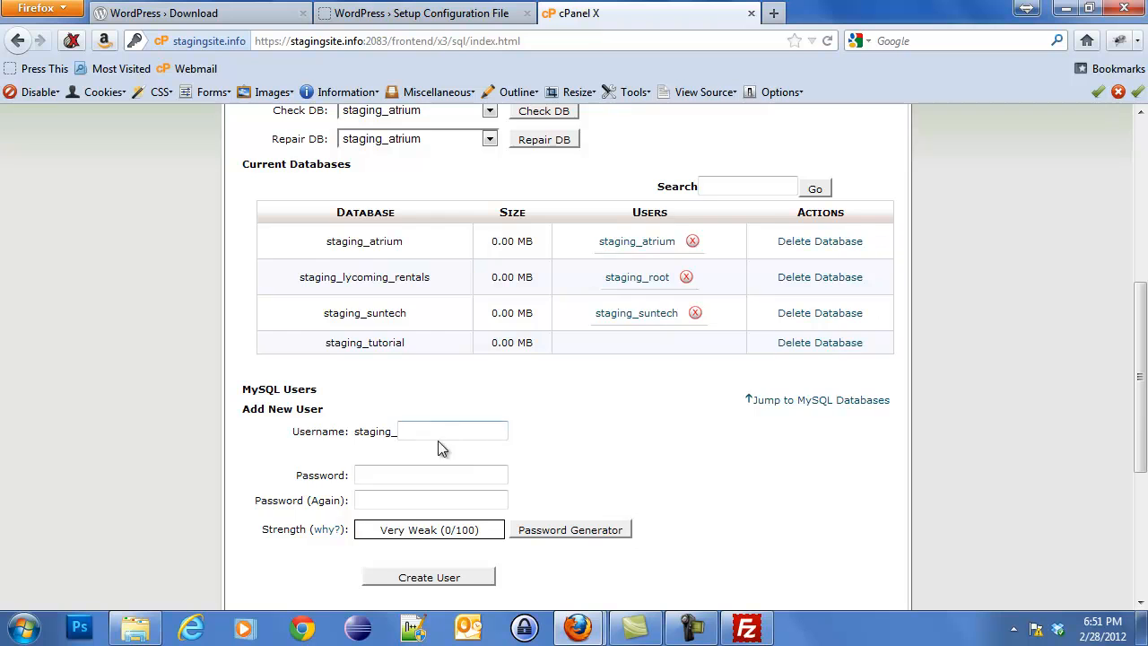
scroll(437, 444, down, 2)
scroll(427, 465, down, 1)
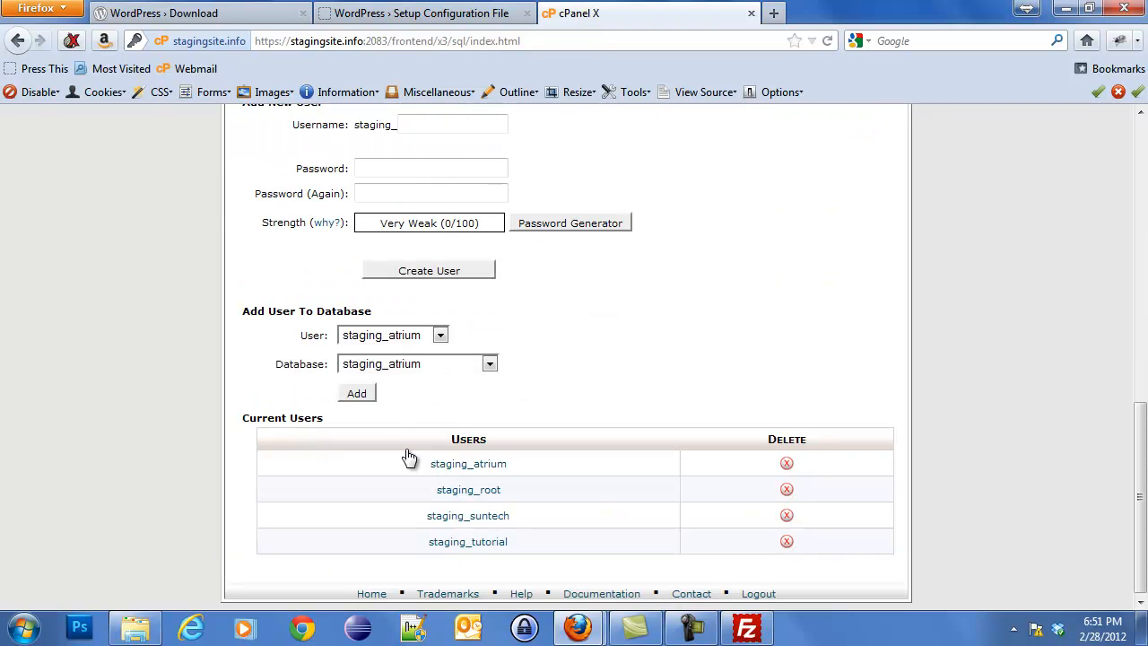
Add user staging_tutorial to database staging_tutorial with all privileges.
click(395, 344)
click(404, 397)
click(415, 368)
click(395, 424)
click(358, 394)
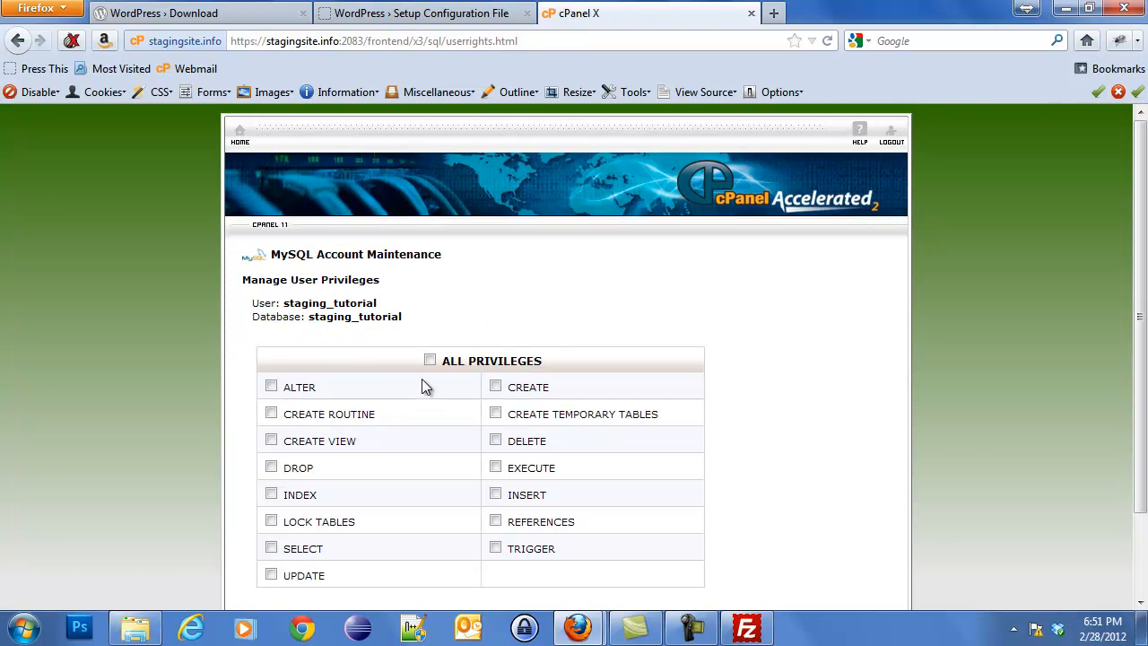
click(429, 360)
scroll(720, 392, down, 2)
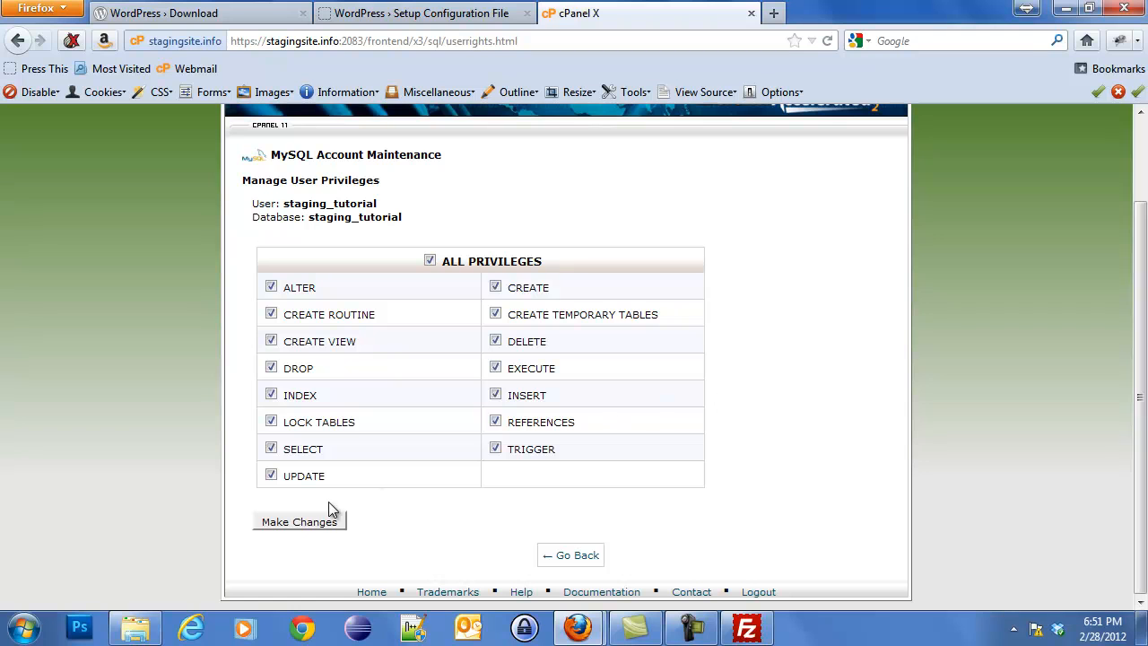
click(316, 526)
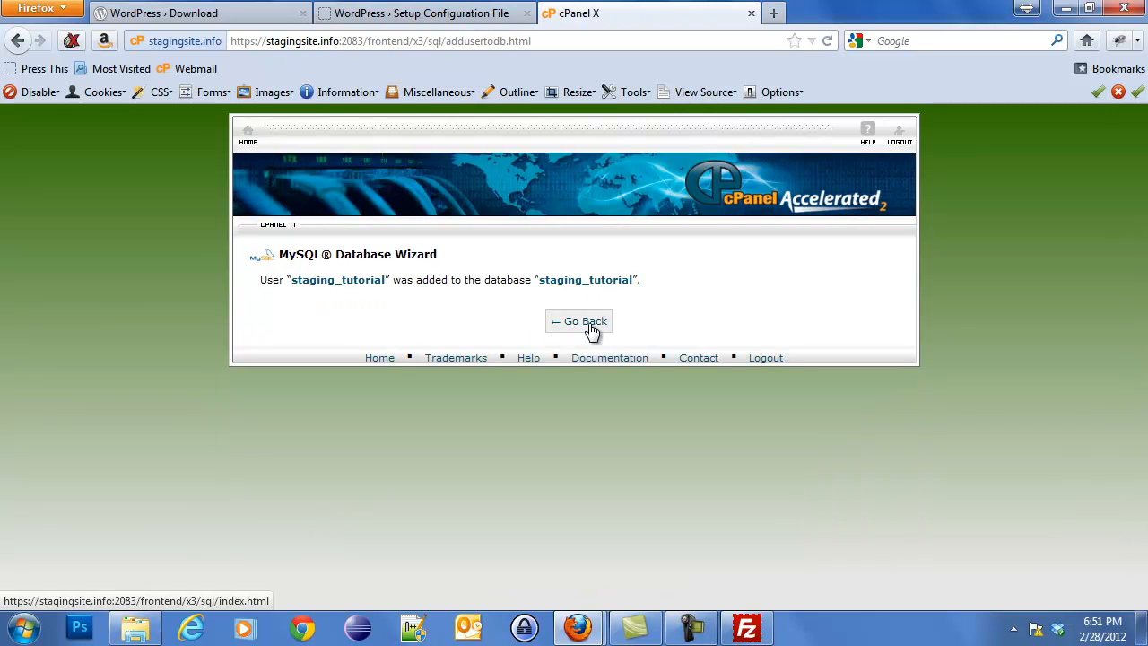
click(590, 331)
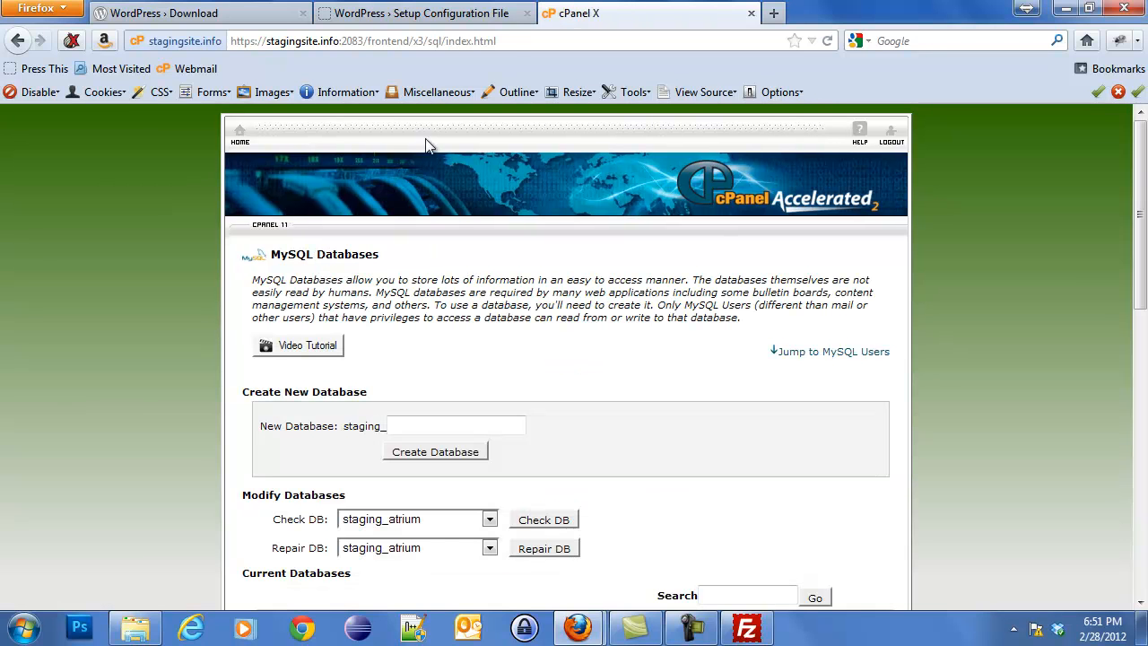
click(420, 20)
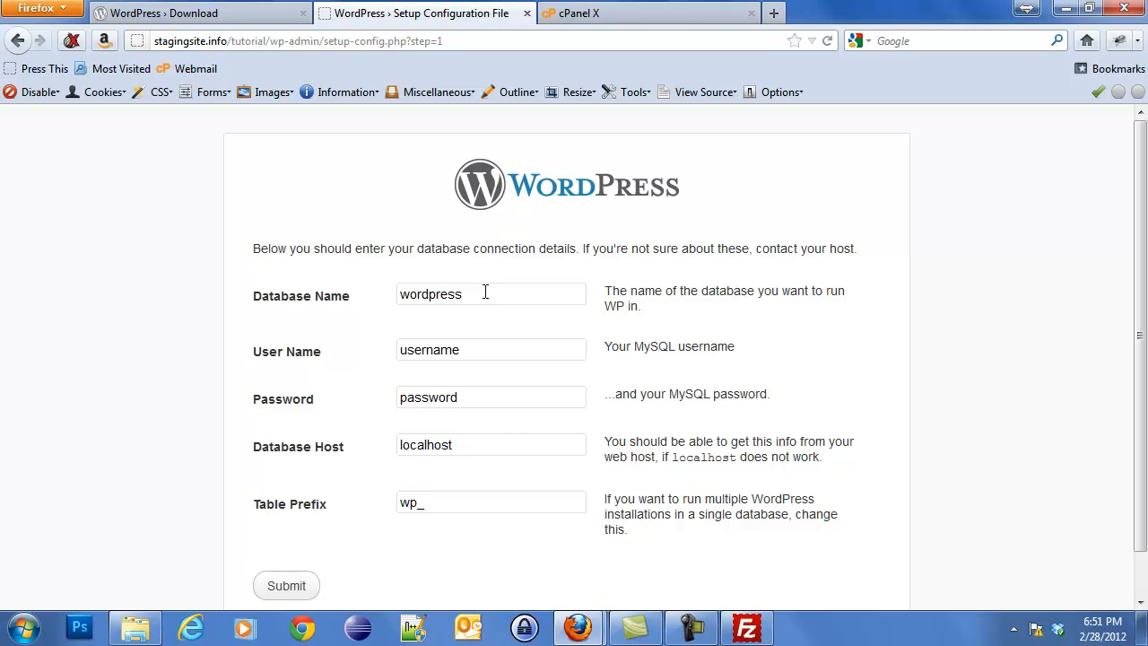
Submit database staging_tutorial with the MySQL user's credentials, then run the WordPress install.
drag(484, 293, 349, 263)
text(staging_tutorialstaging_tutorial)
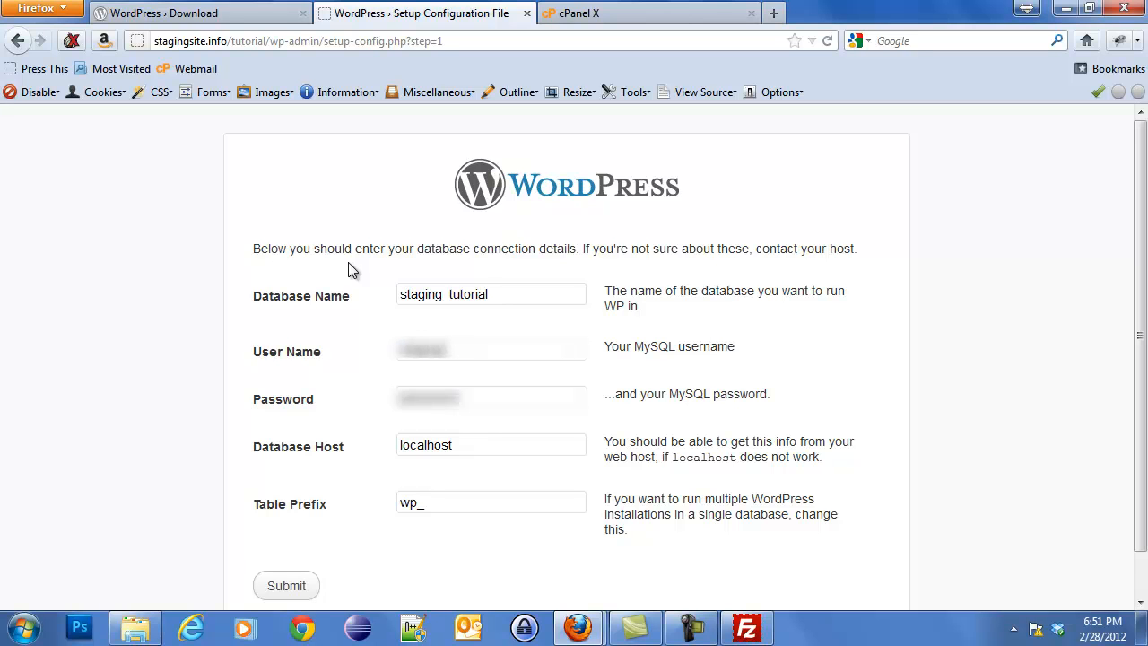
key(Tab)
text(tutoria)
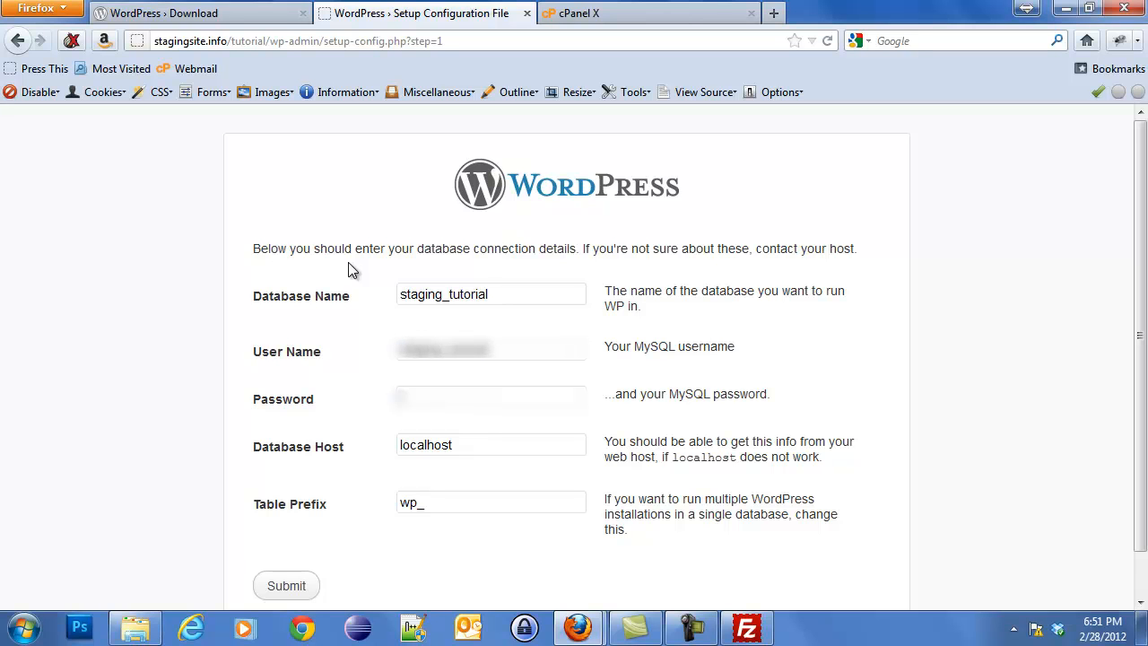
key(BackSpace)
key(BackSpace)
key(BackSpace)
key(BackSpace)
text(sword)
key(BackSpace)
key(BackSpace)
key(BackSpace)
key(BackSpace)
key(BackSpace)
text(s)
key(BackSpace)
text(ssword)
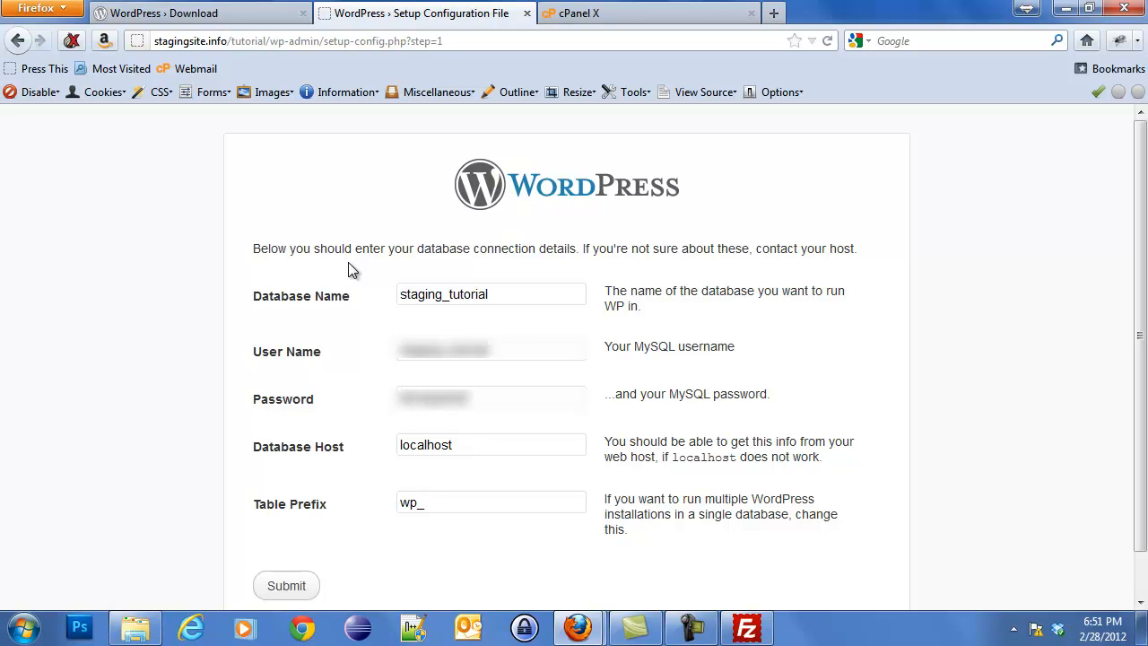
click(289, 587)
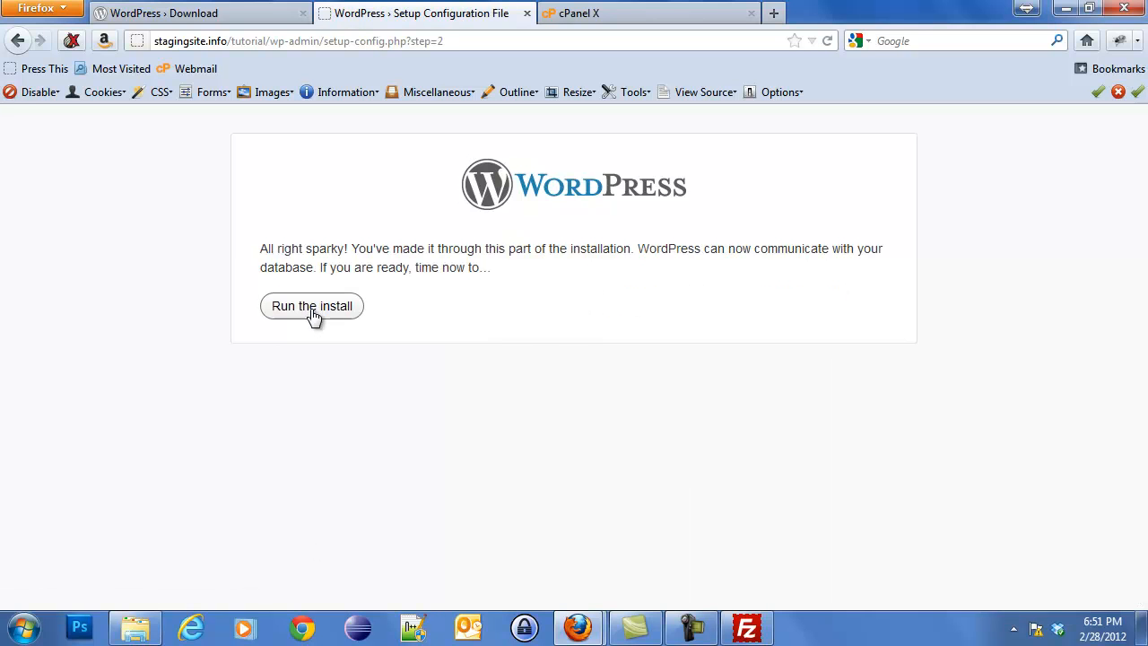
click(314, 308)
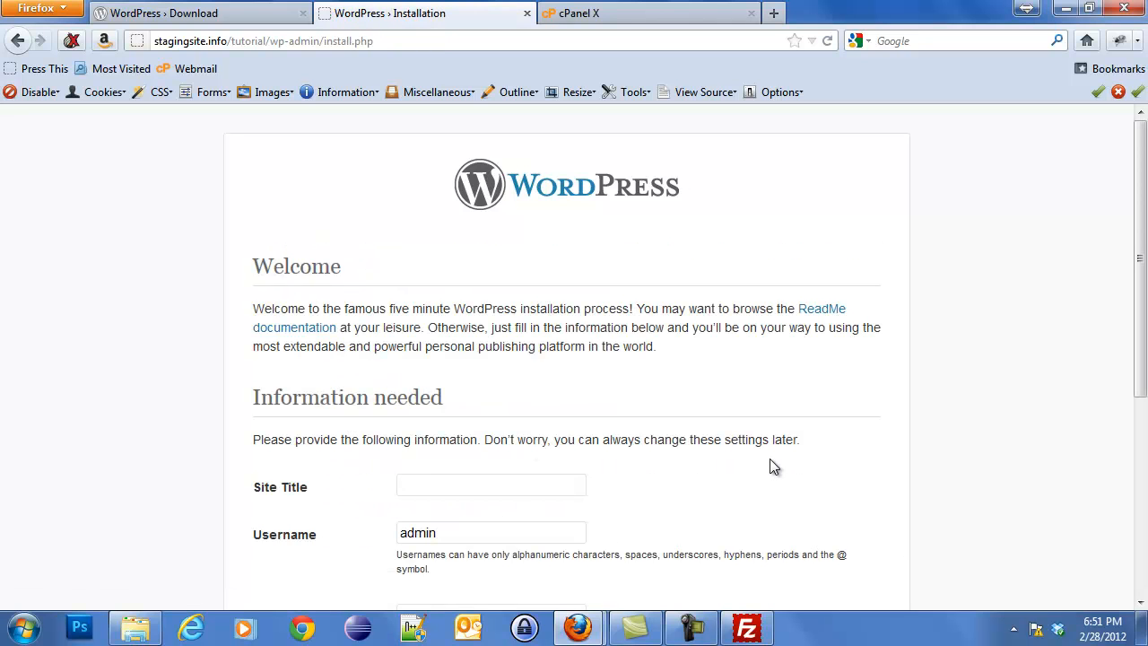
Enter the site title 'WordPress Tutorial', username admin, and the admin password in both fields.
text(WordPress)
key(Tab)
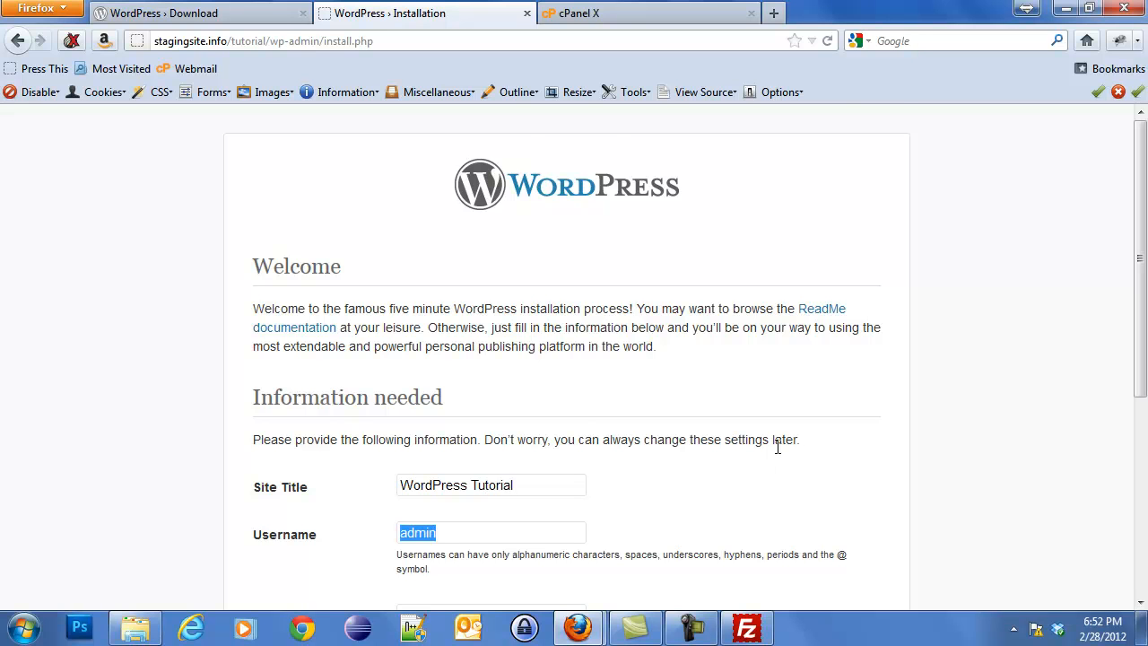
scroll(776, 443, down, 3)
click(456, 310)
text(••••••••••)
key(Tab)
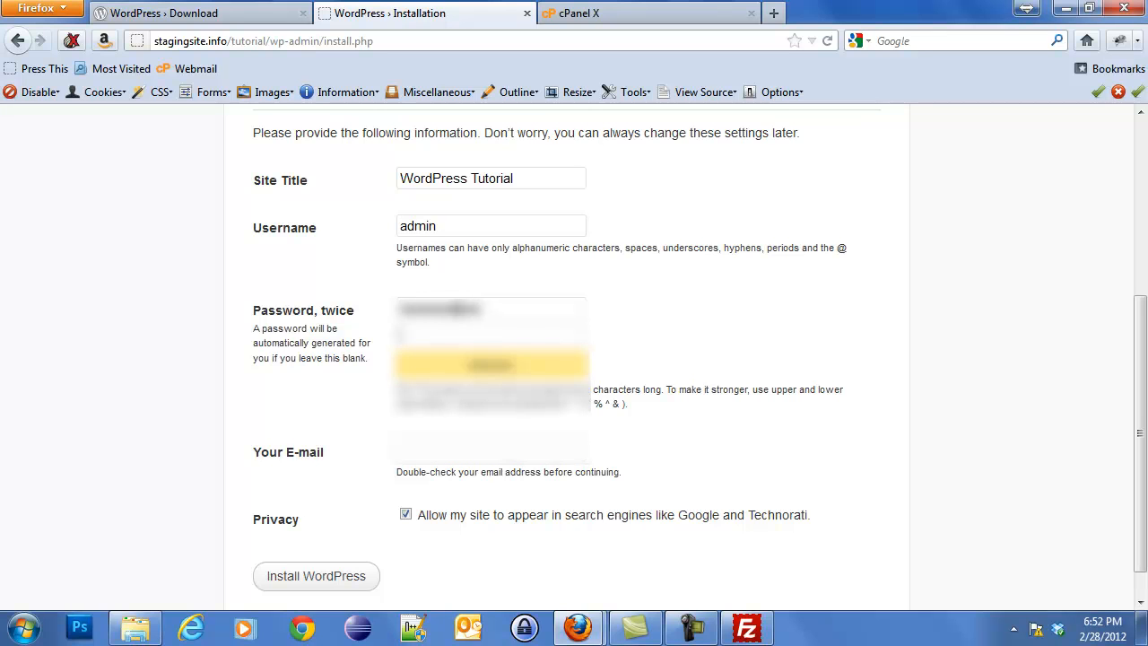
text(••••••••••)
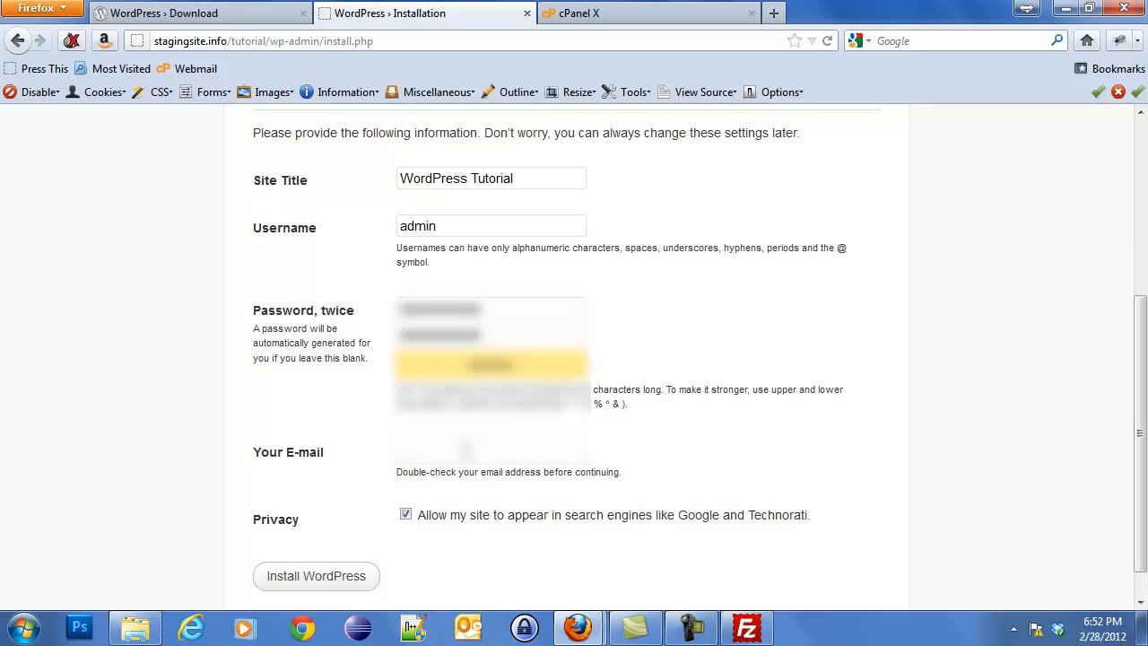
Add the administrator's e-mail, turn off search-engine visibility, and install WordPress.
click(466, 450)
text(•••••••••••••)
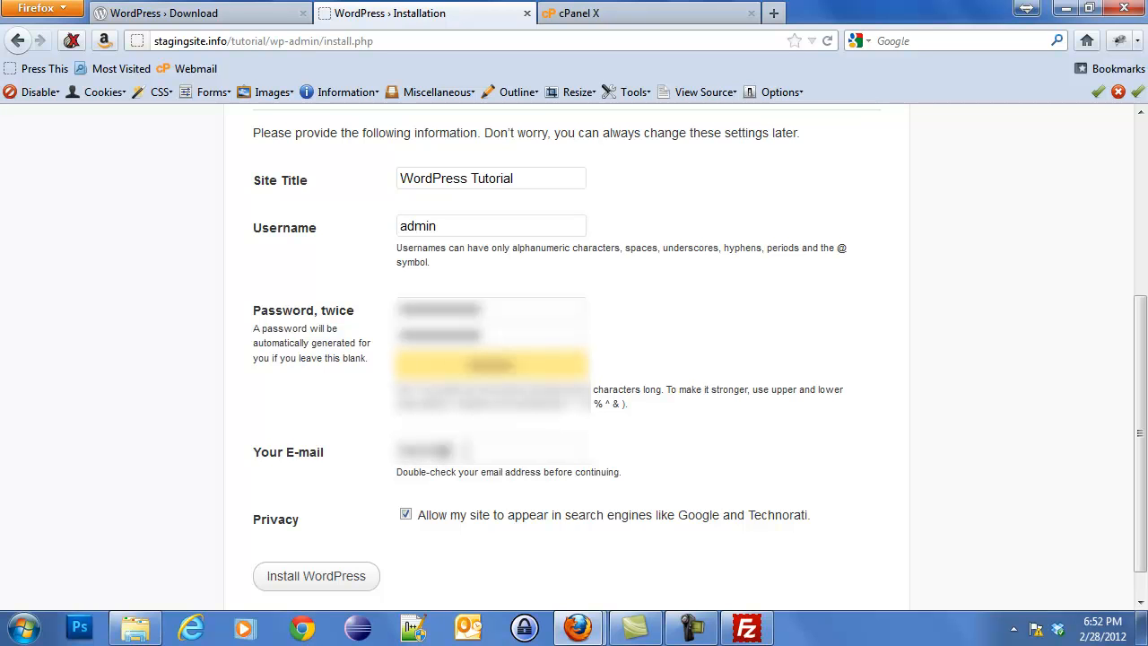
text(•••••••••••••)
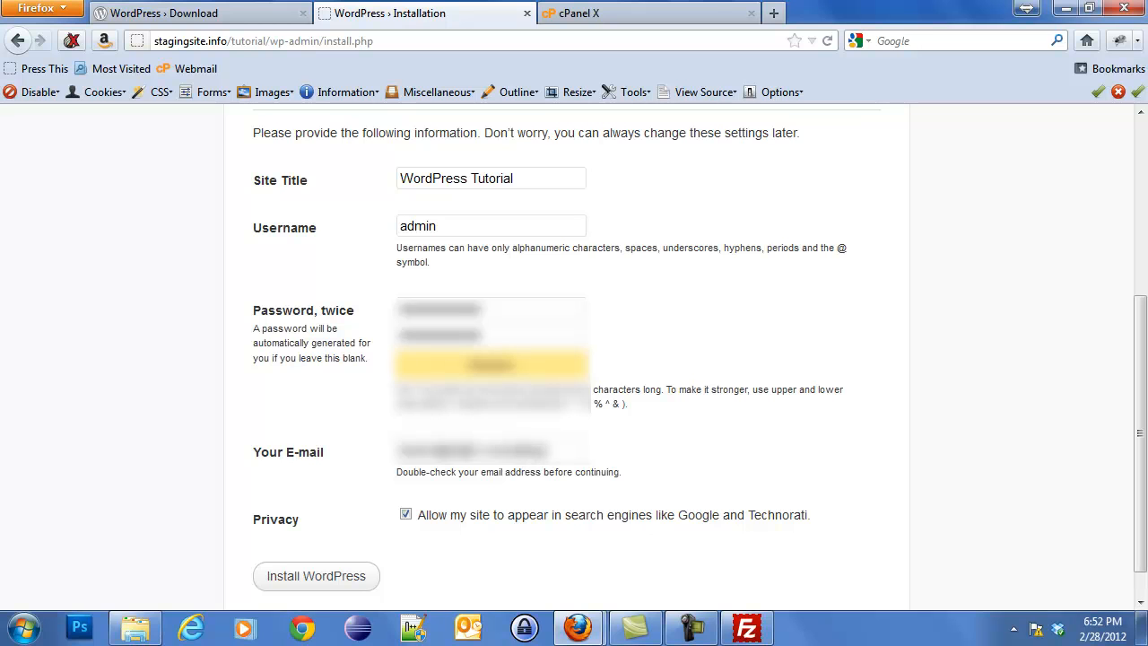
click(406, 514)
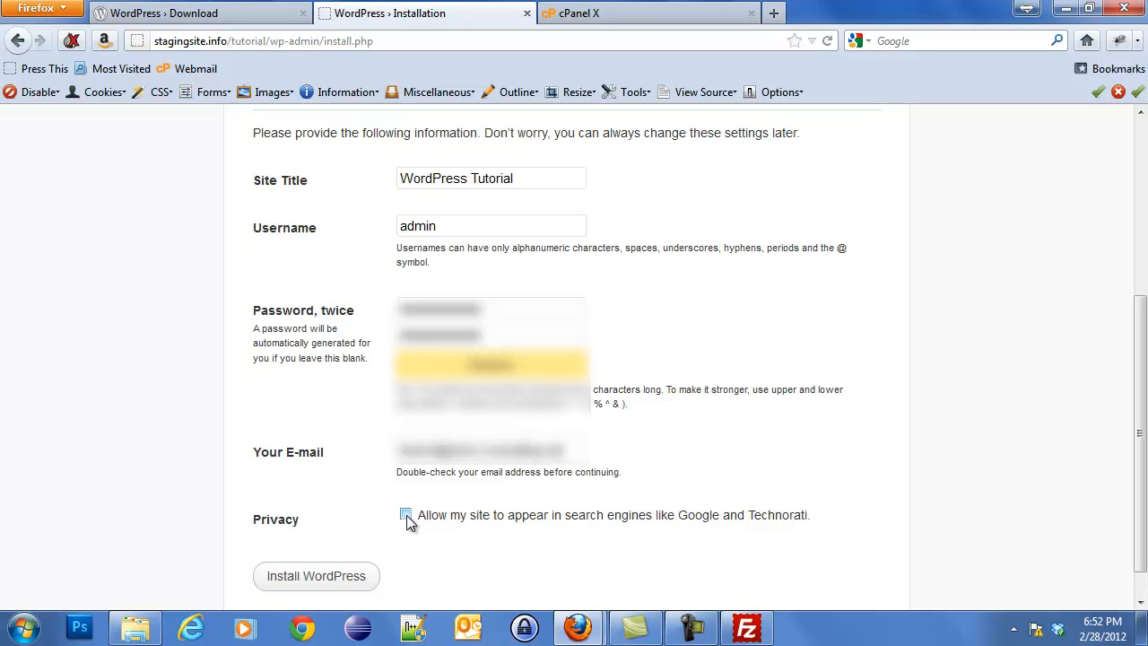
click(343, 581)
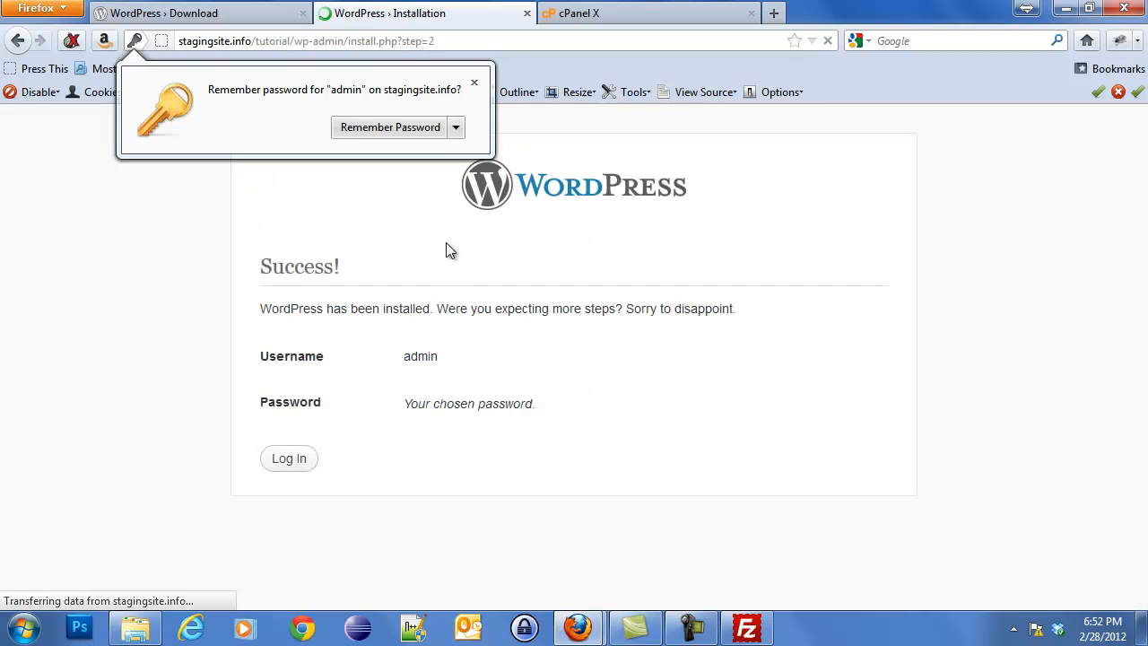
Log in as admin with the account password and dismiss Firefox's save-password prompt.
click(302, 466)
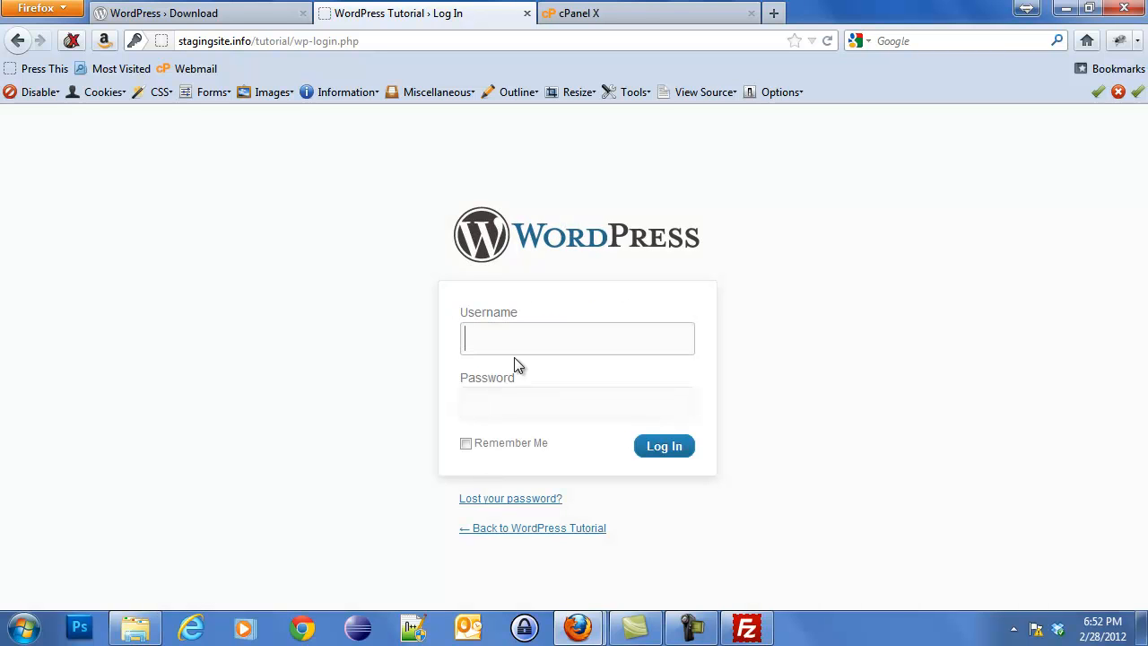
text(admin)
key(Tab)
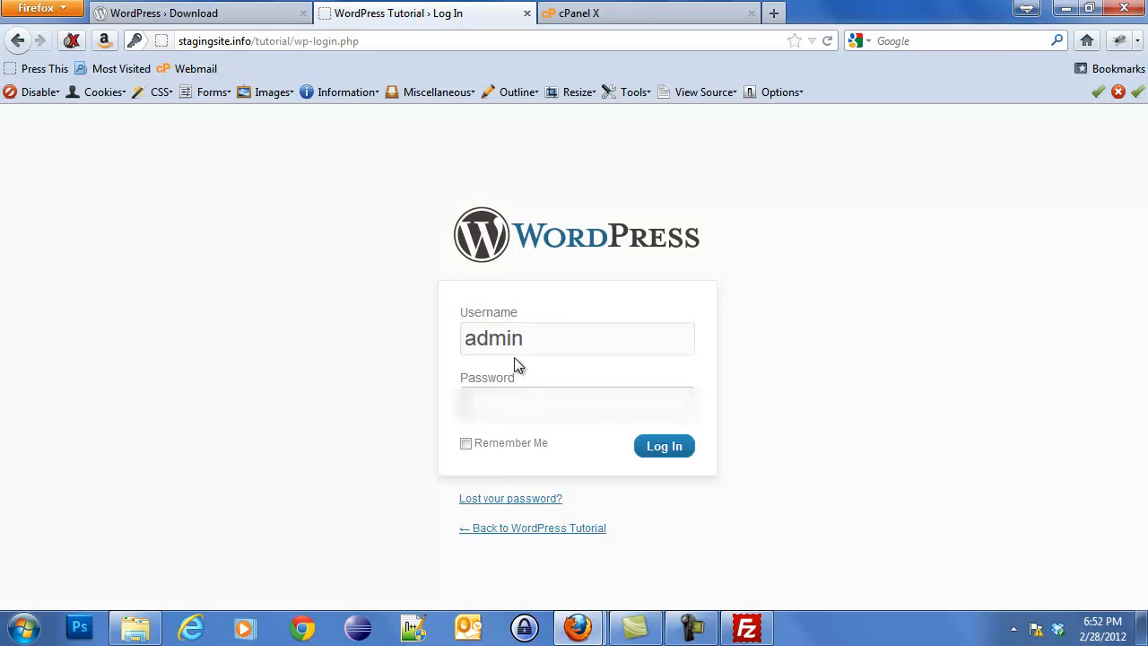
text(****************)
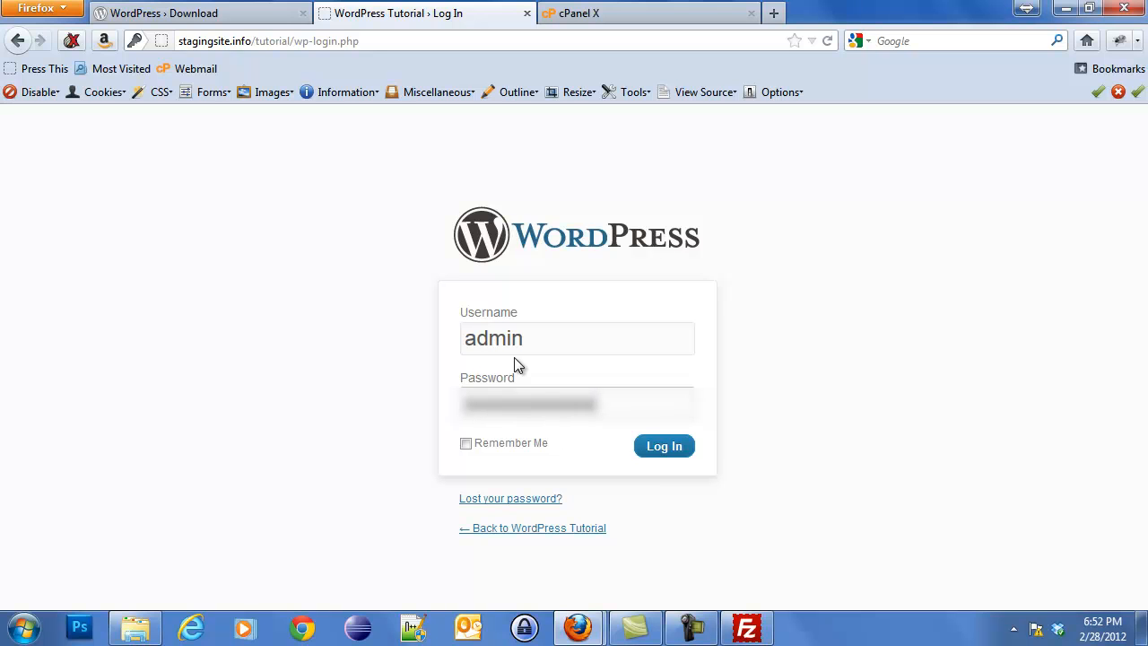
click(680, 453)
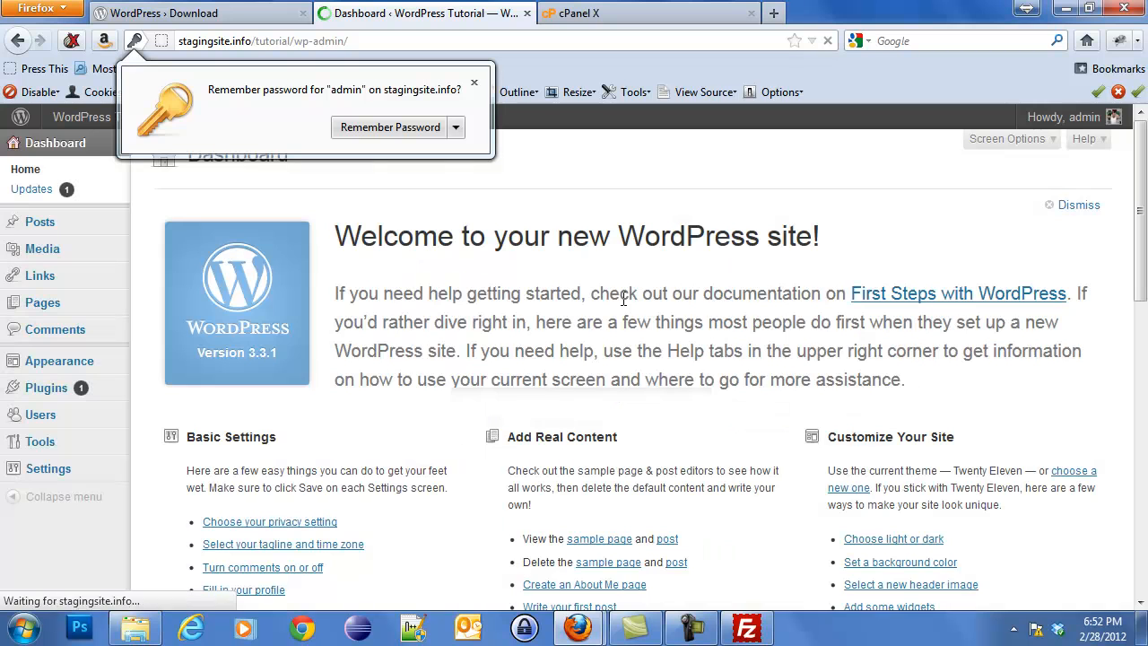
click(473, 83)
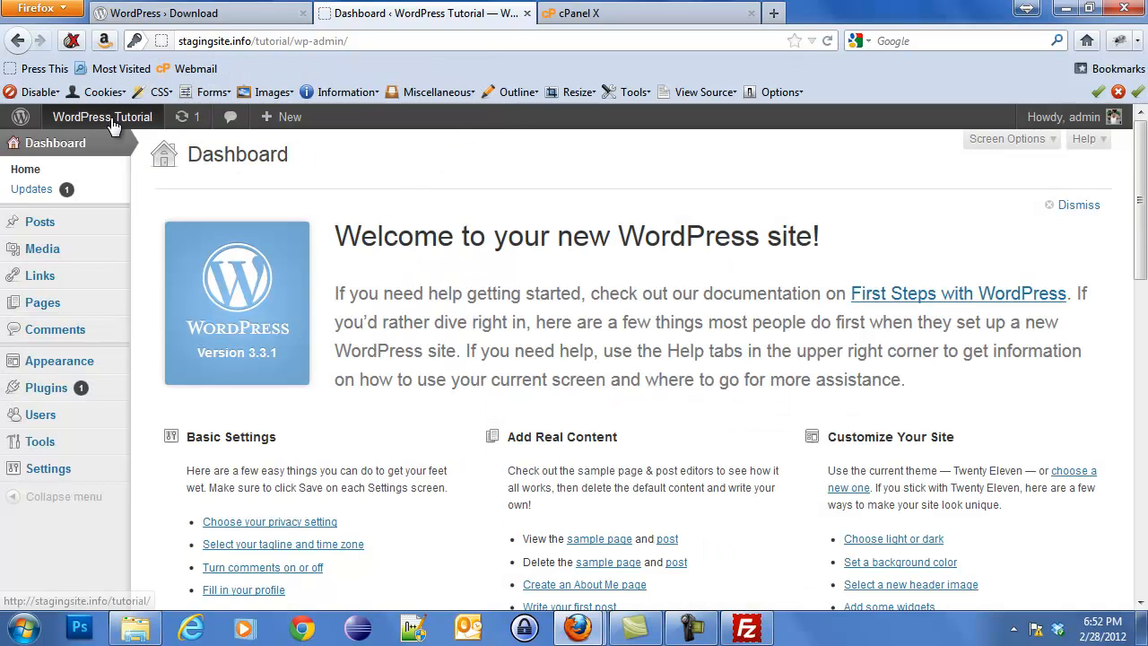
Visit the live WordPress Tutorial front page and browse its Hello world! post.
mouse_move(79, 121)
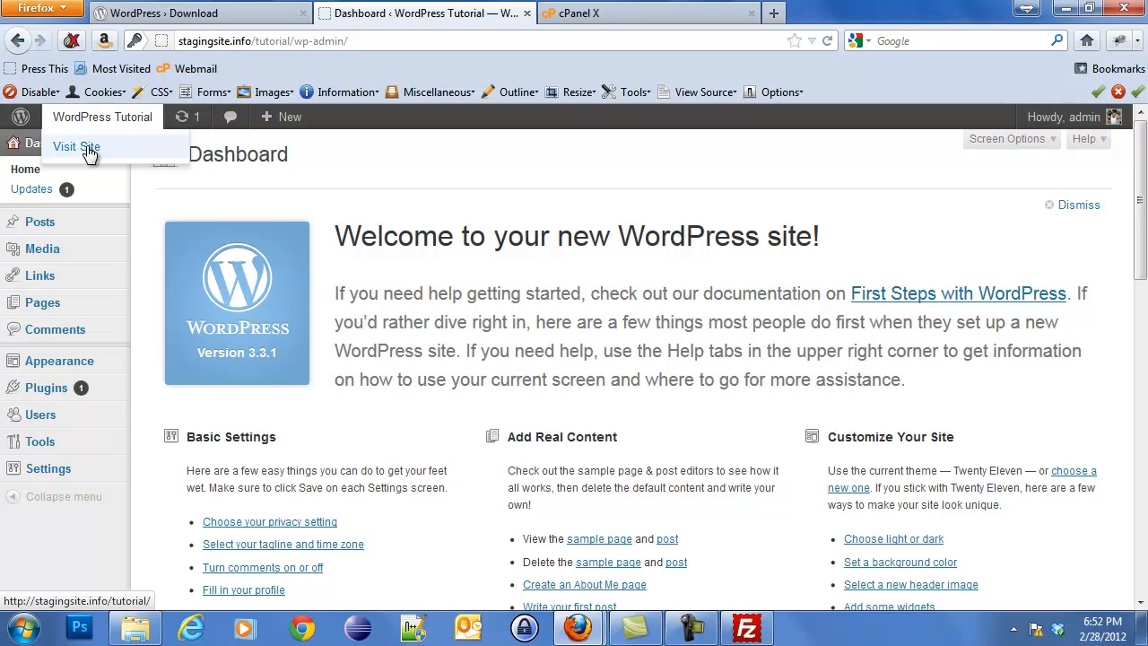
click(87, 148)
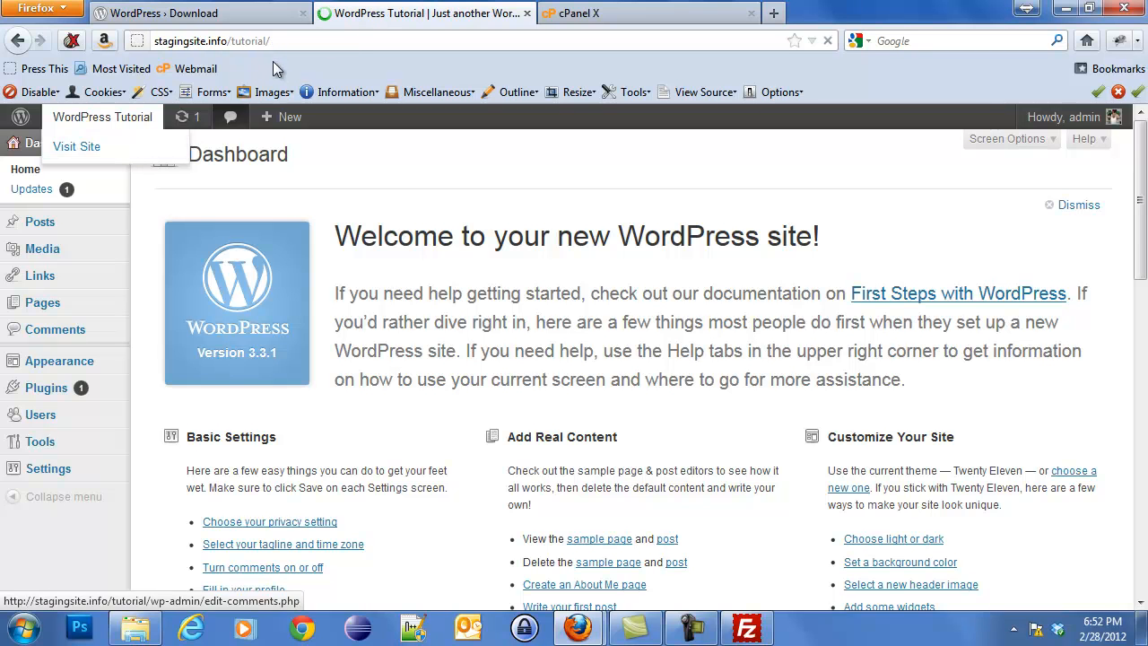
scroll(448, 259, down, 3)
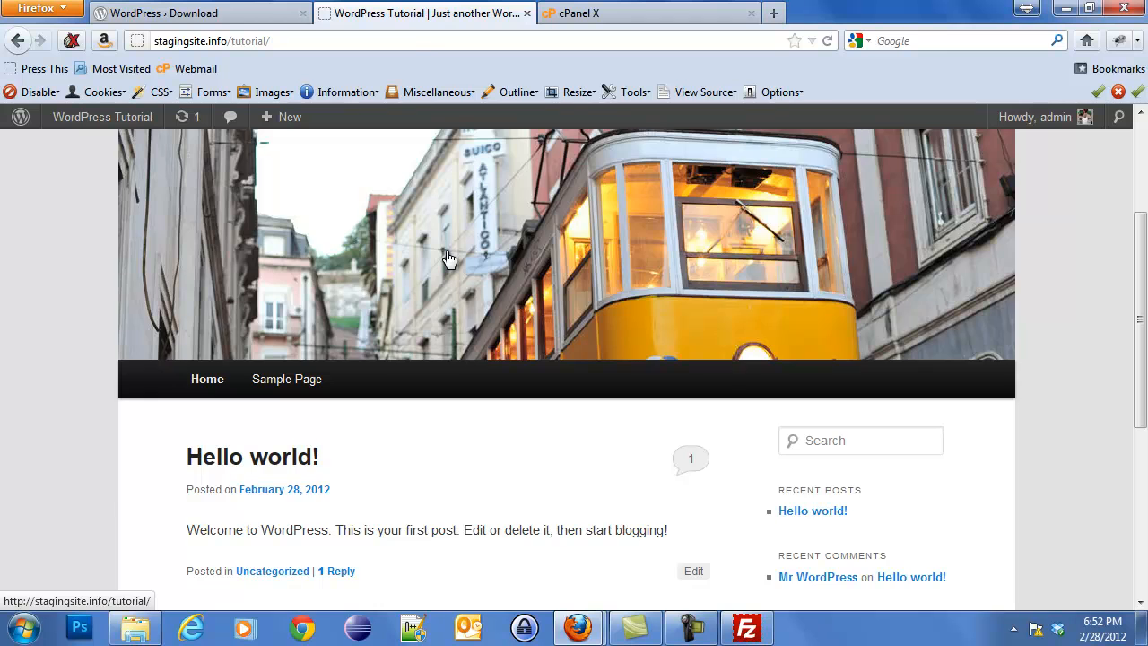
scroll(449, 259, up, 3)
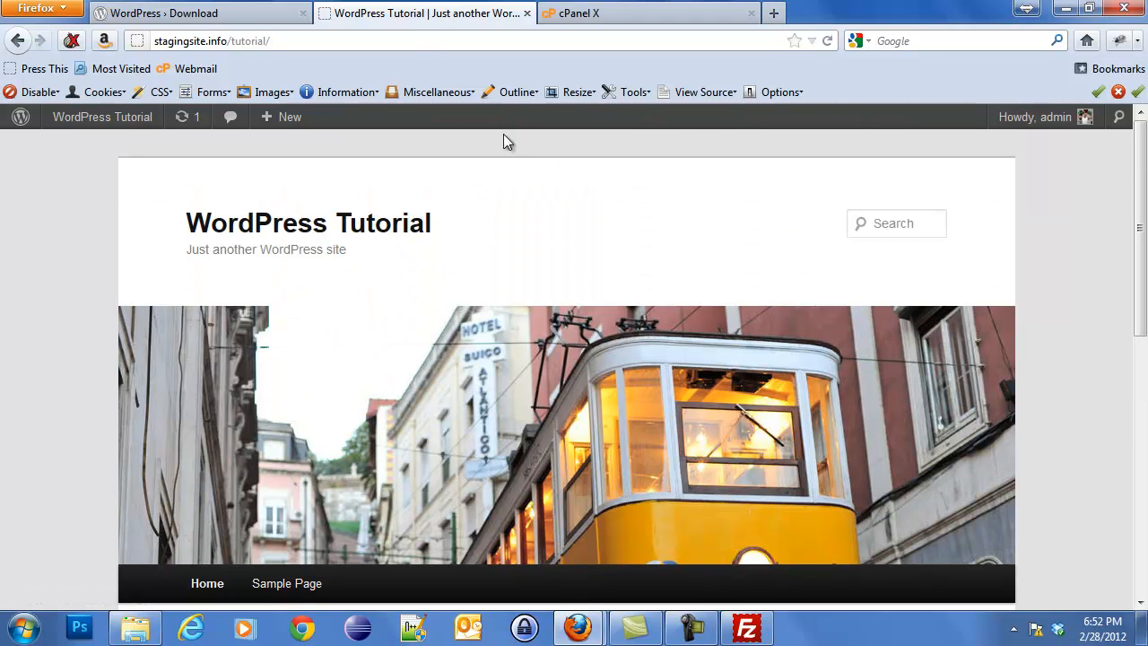
key(ctrl+k)
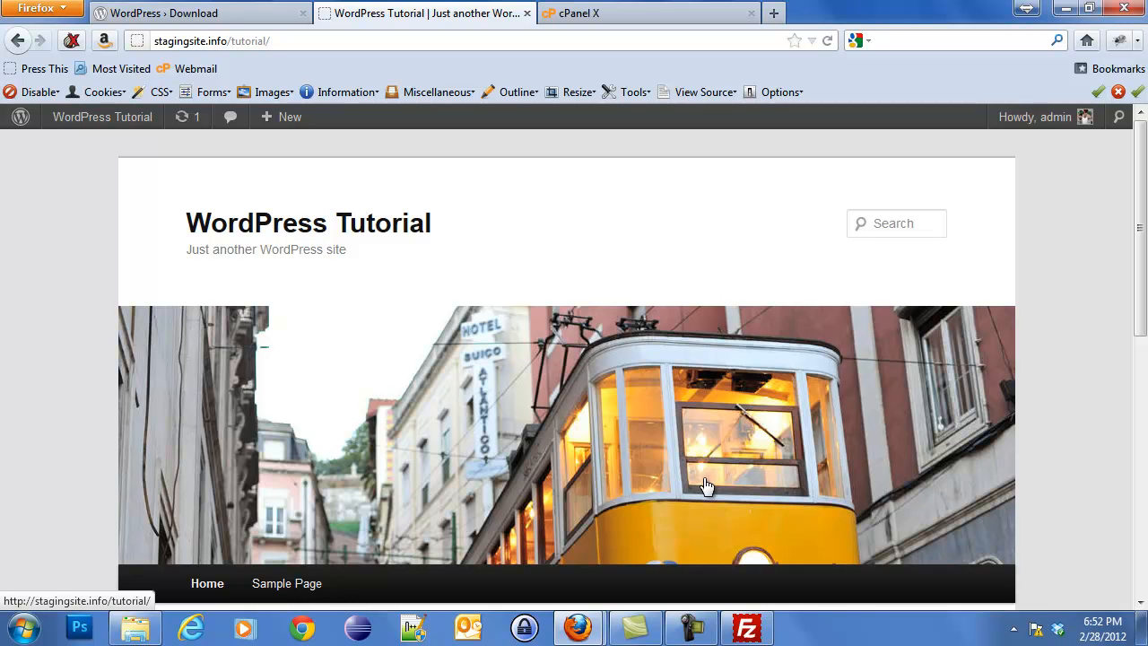
click(691, 627)
click(884, 533)
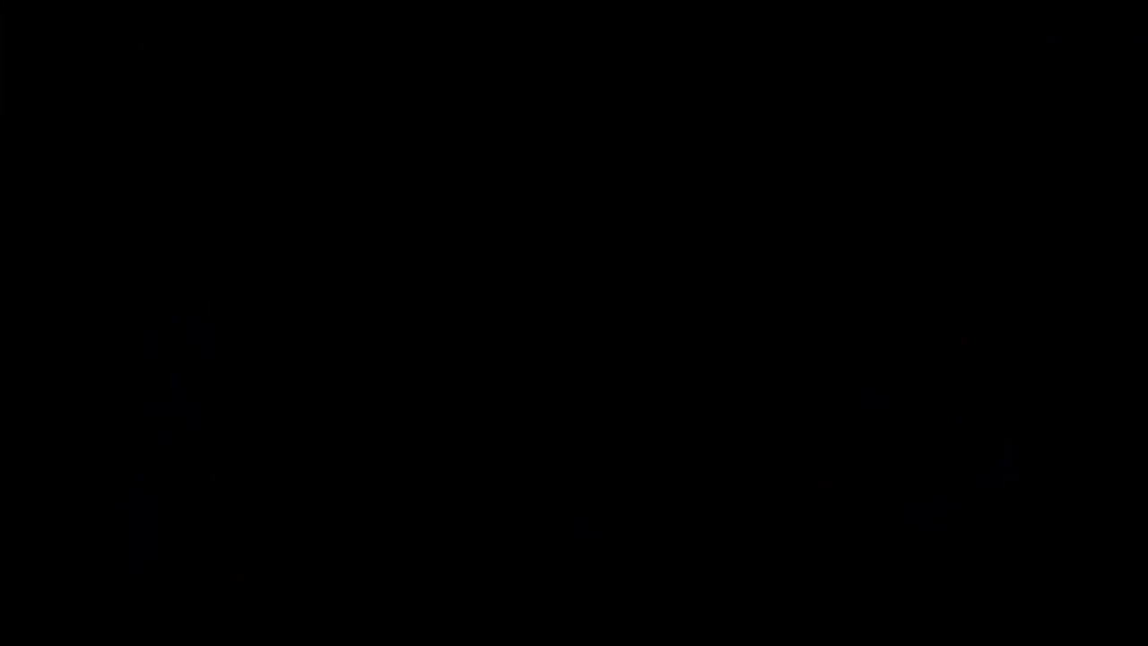